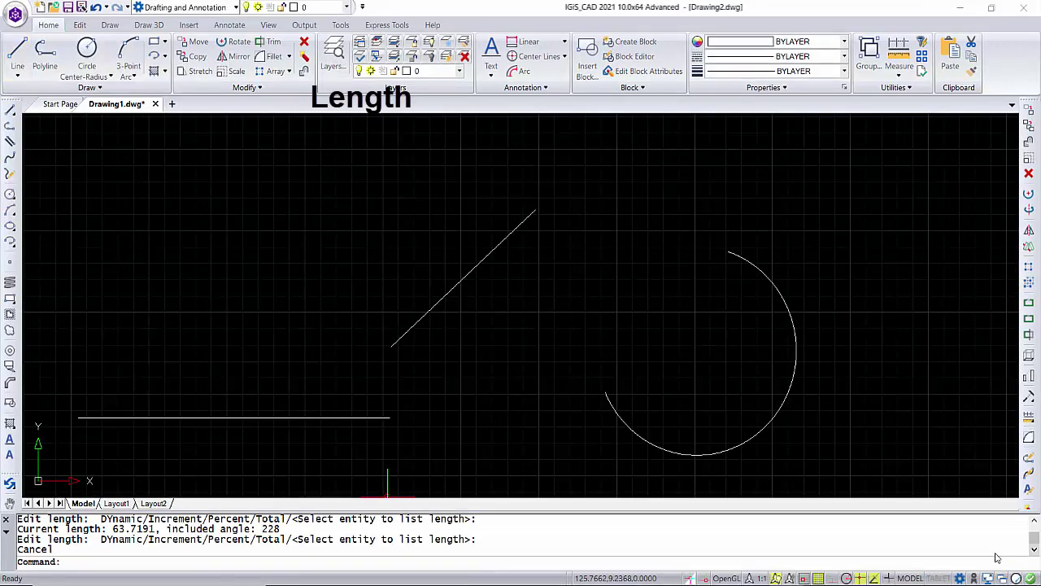
Expand the Modify panel slide-out to reveal the Lengthen (Edit Length) tool.
left_click(260, 88)
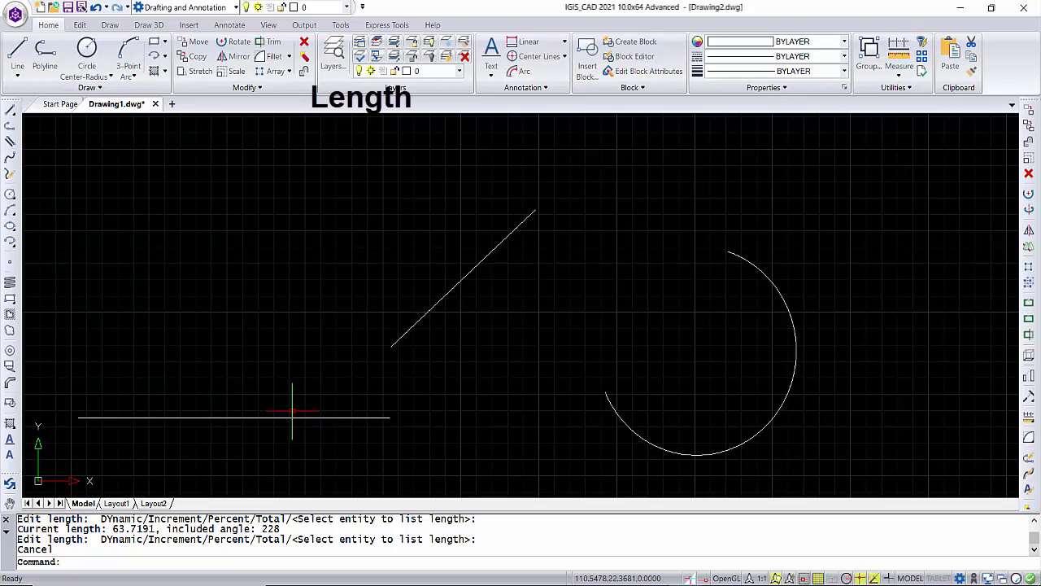
left_click(246, 87)
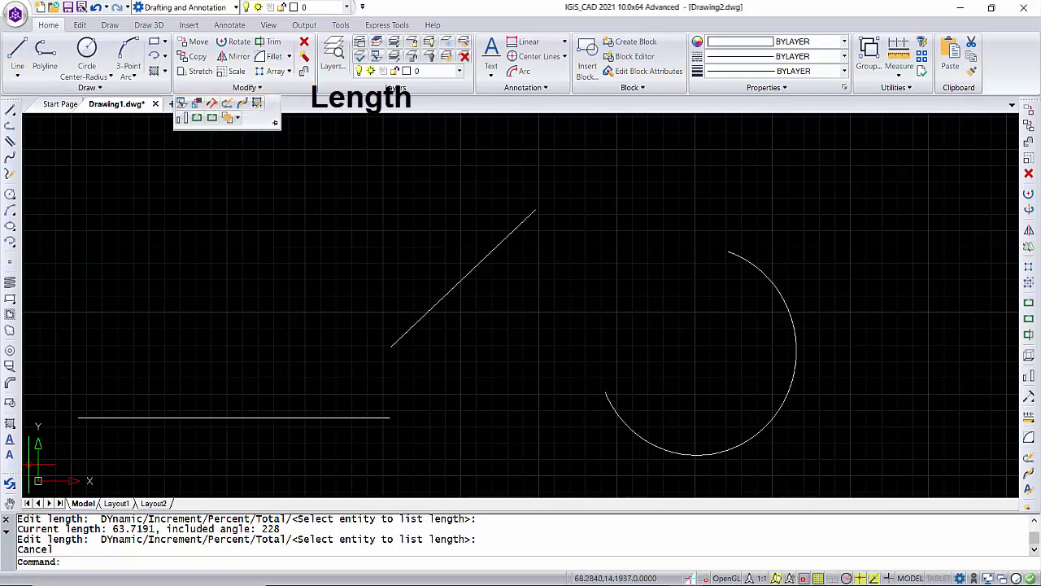
Start the LENGTHEN command with the LEN alias.
type("L")
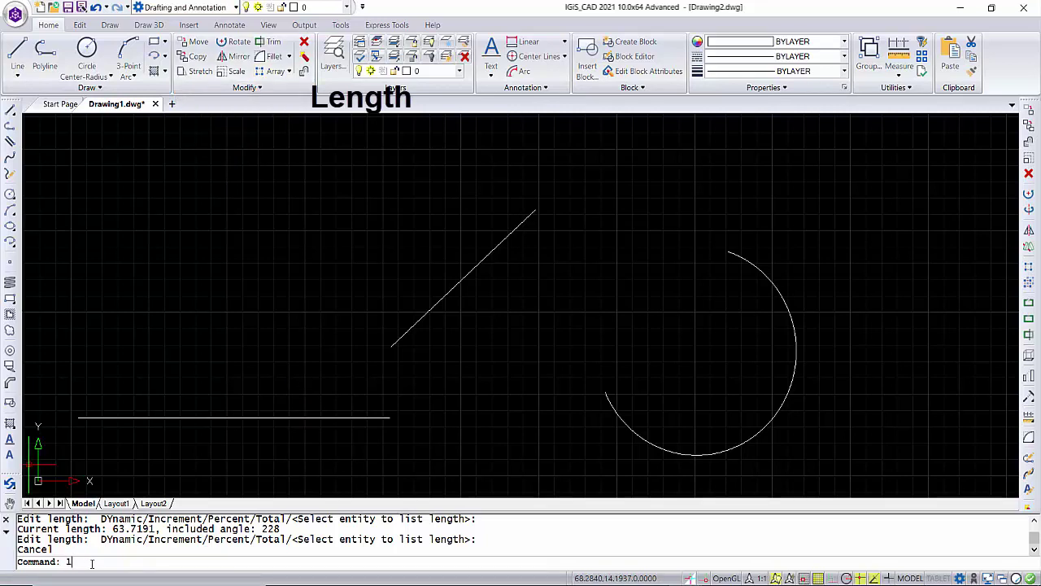
type("EN")
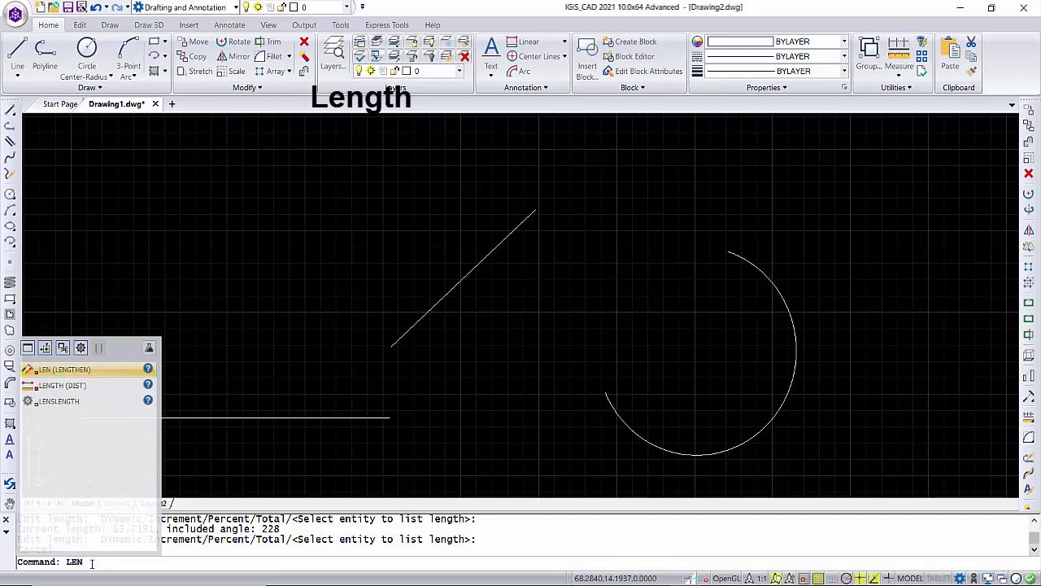
key("Return")
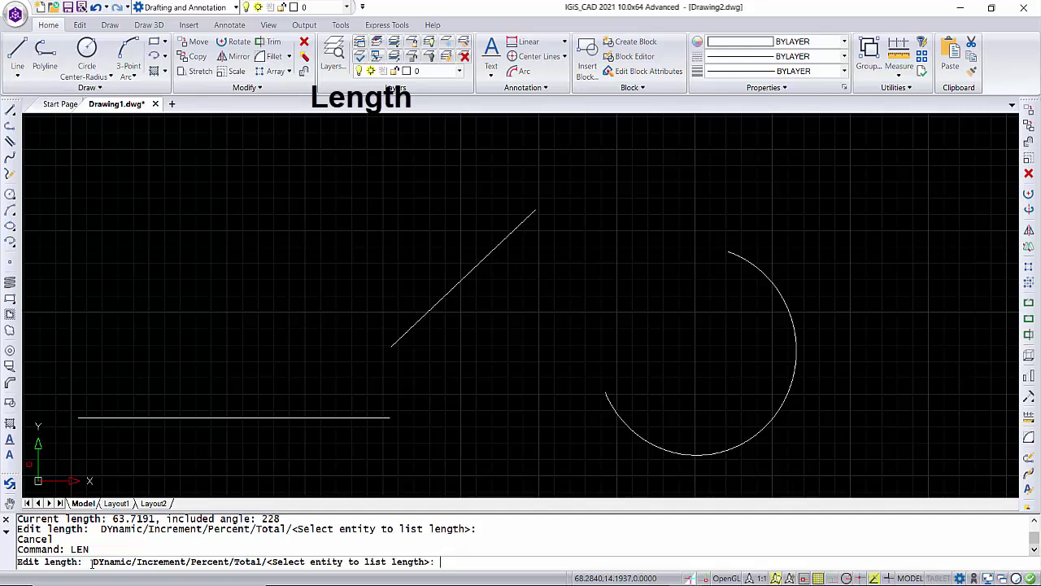
List the lengths of the horizontal line (50), the diagonal (31.337) and the arc (63.7191).
left_click(219, 416)
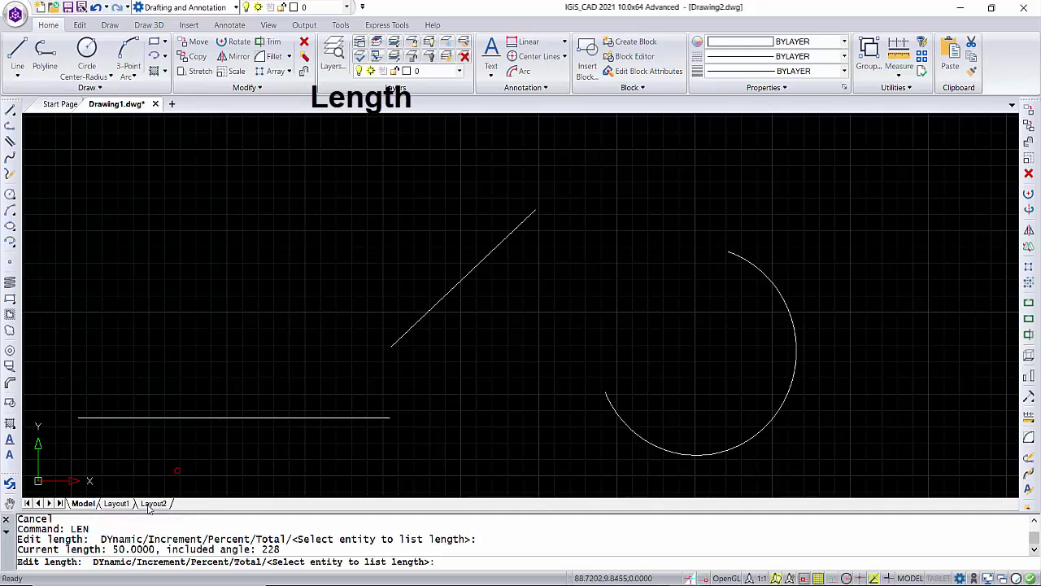
left_click_drag(112, 550, 162, 549)
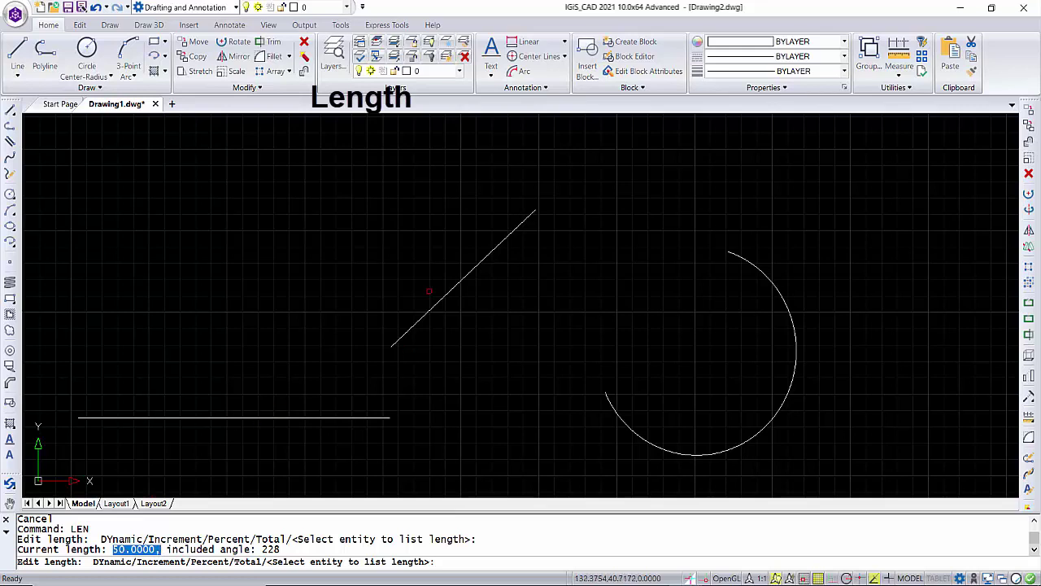
left_click(439, 300)
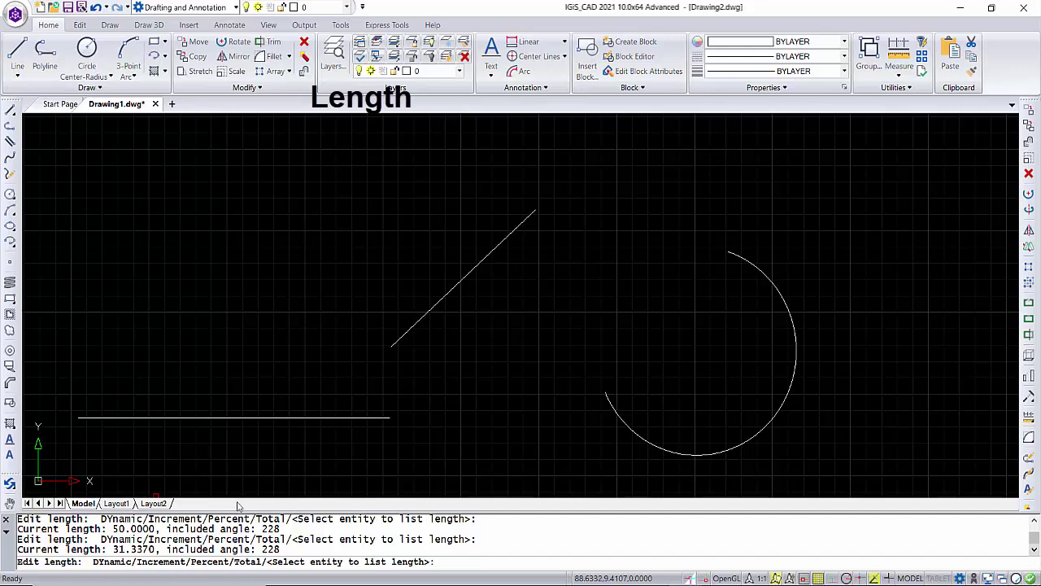
left_click(757, 436)
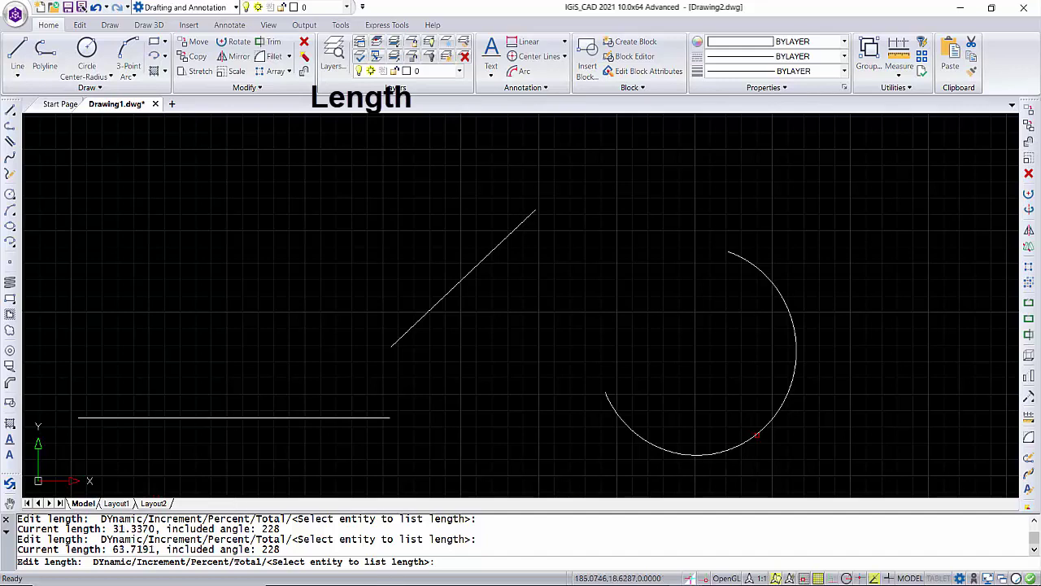
left_click_drag(113, 549, 161, 549)
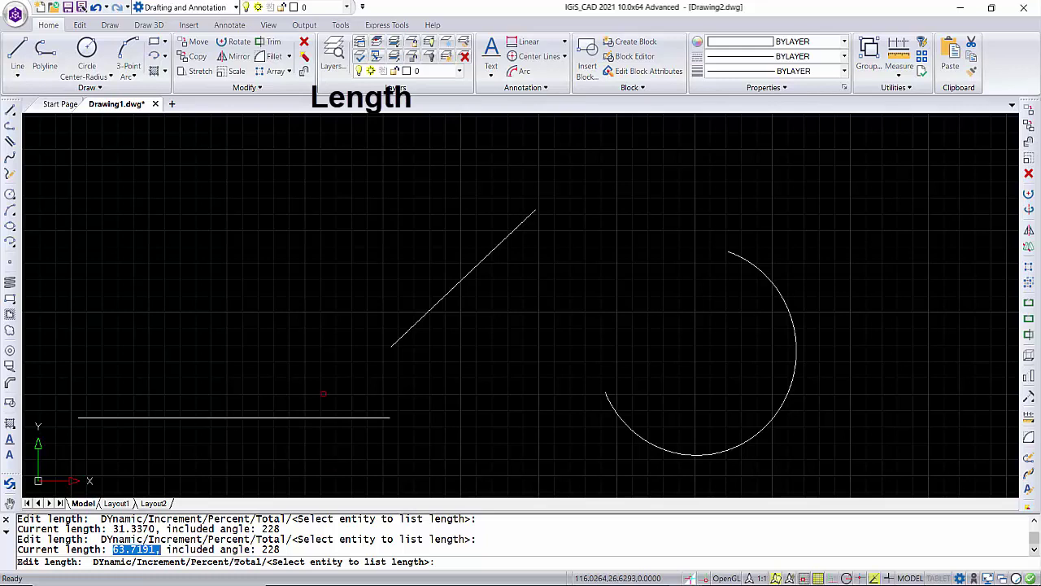
scroll(362, 338, "down", 1)
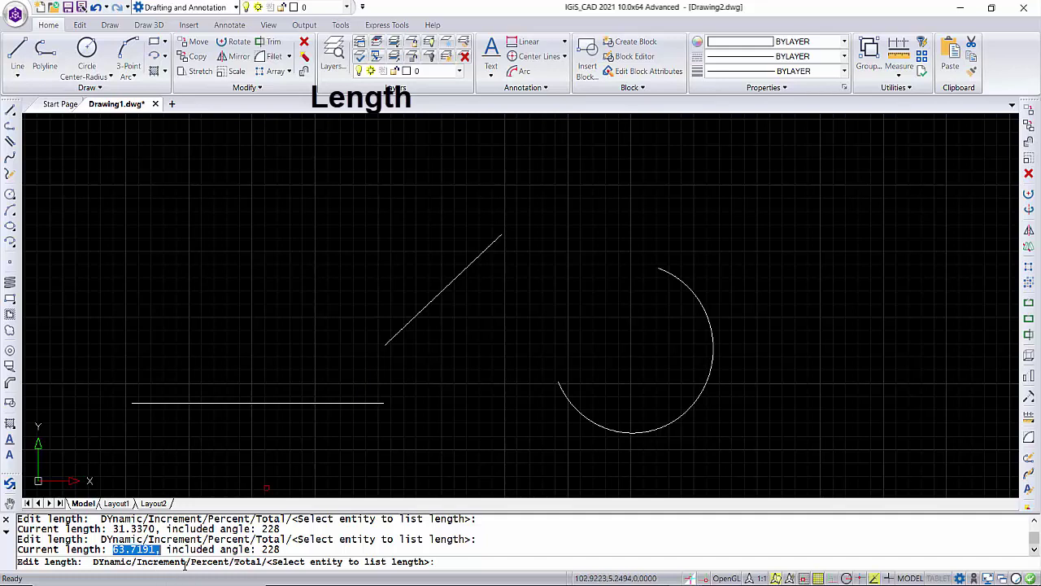
Switch LENGTHEN to Increment mode with a 20-unit increment.
left_click(457, 562)
type("i")
key("Return")
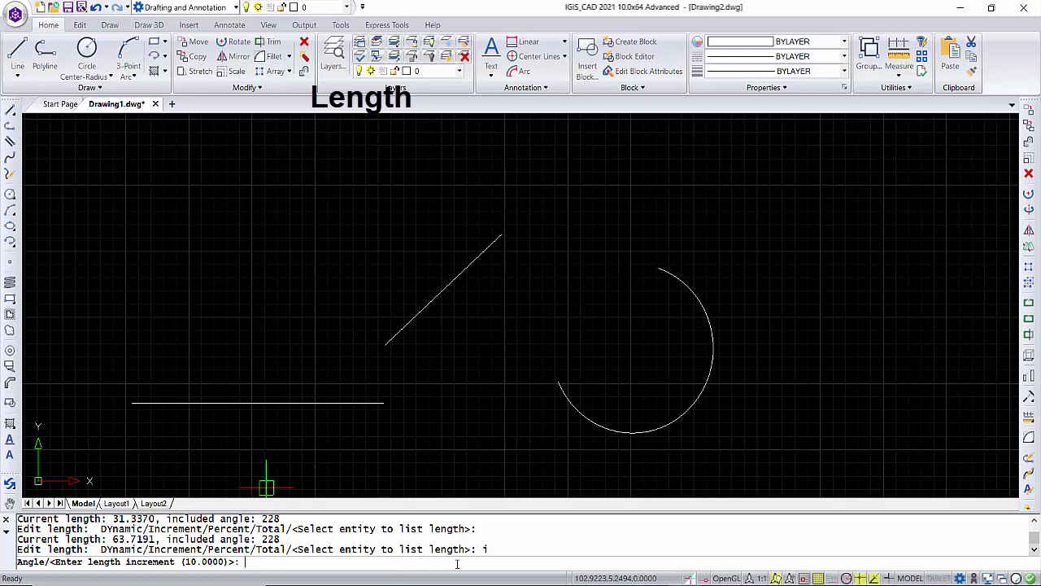
type("20")
key("Return")
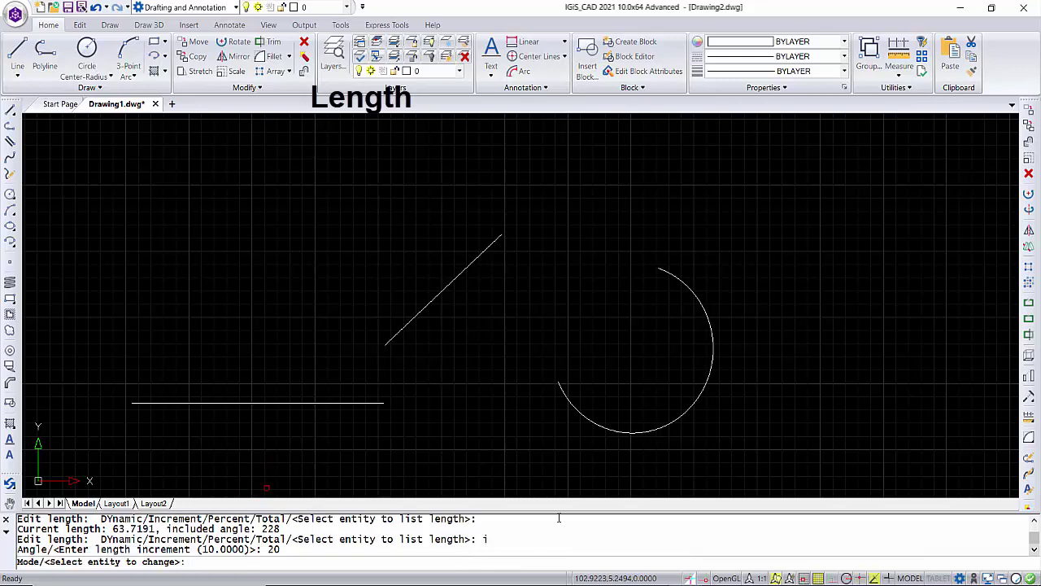
Extend both lines by 20 twice at one end and once at the other.
left_click(329, 400)
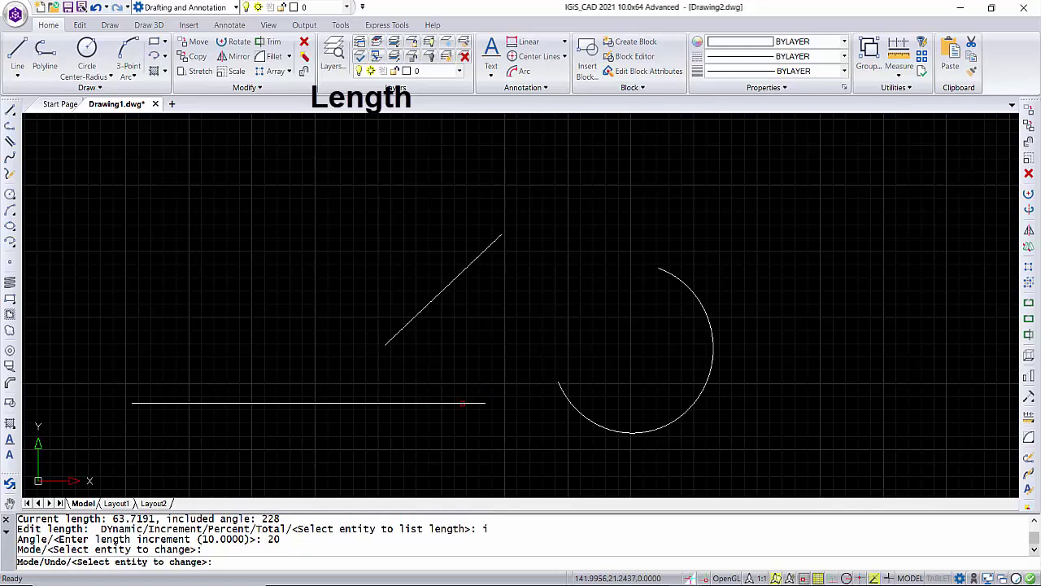
left_click(481, 403)
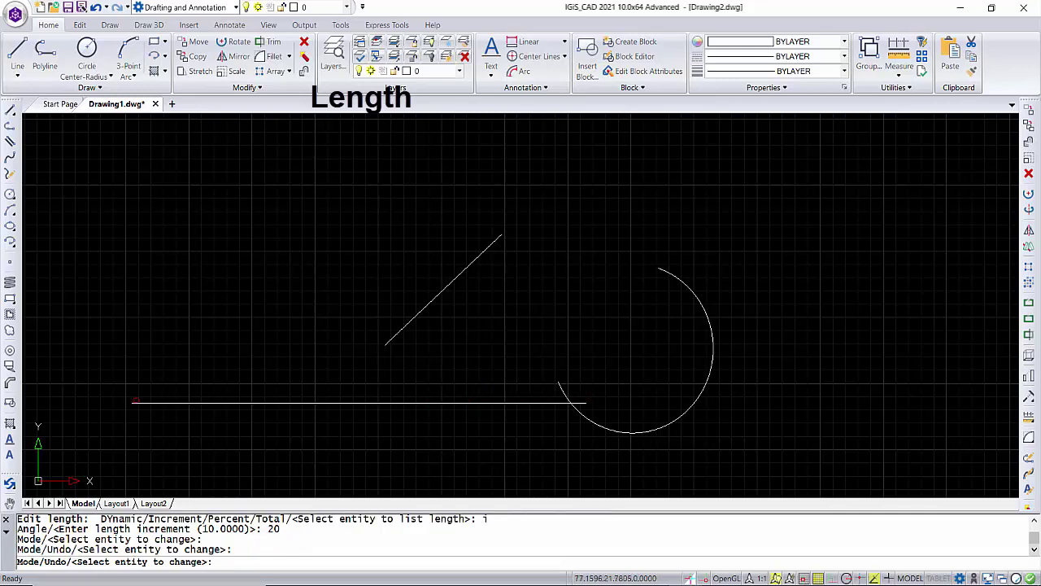
left_click(149, 404)
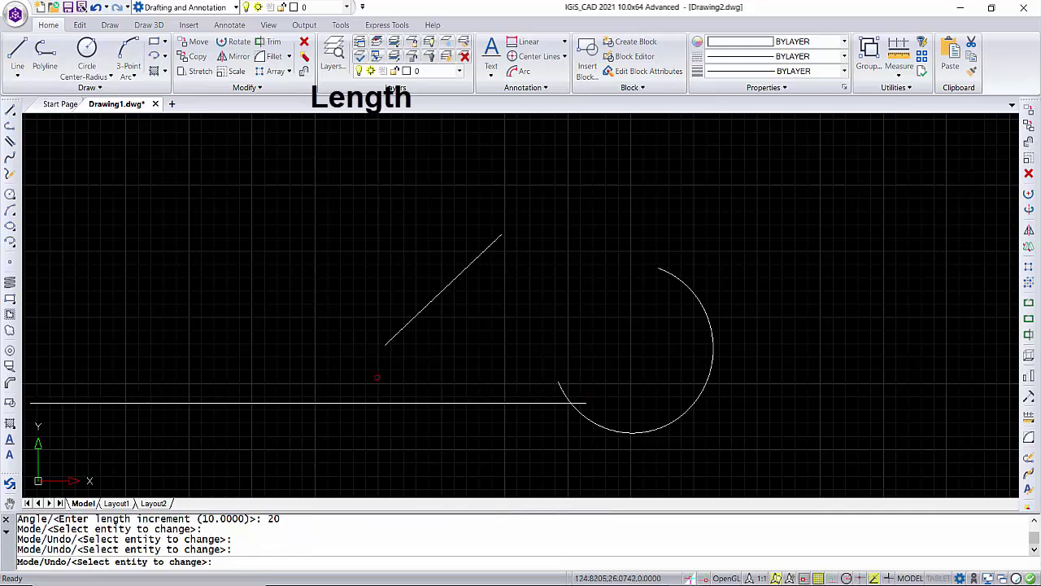
left_click(493, 239)
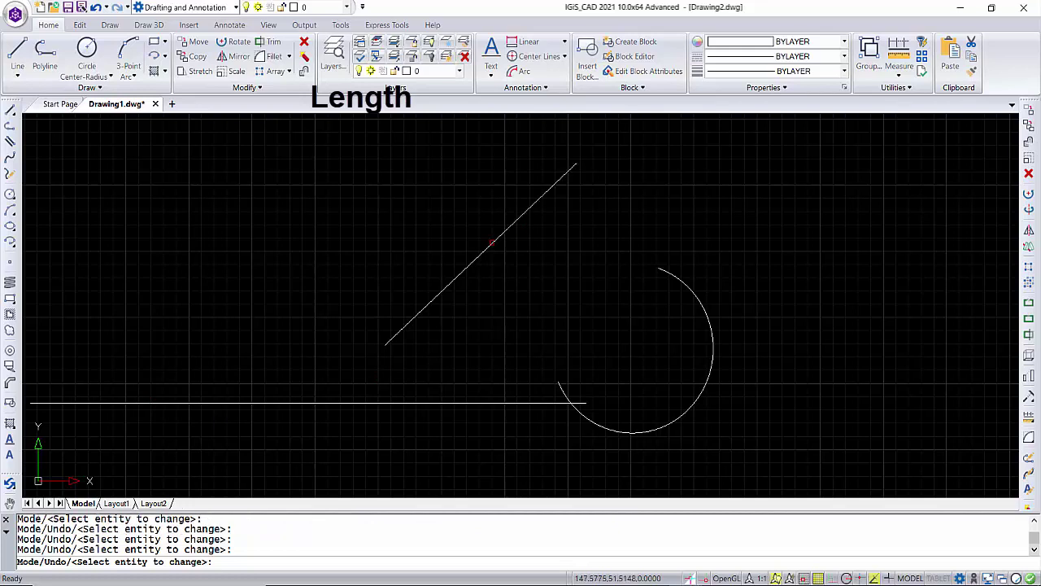
left_click(566, 176)
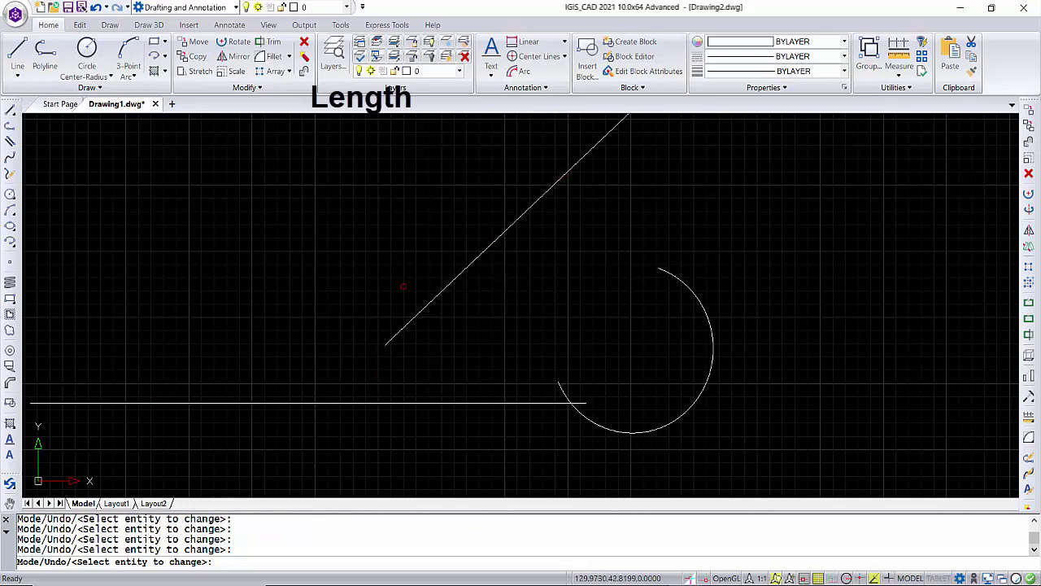
left_click(414, 318)
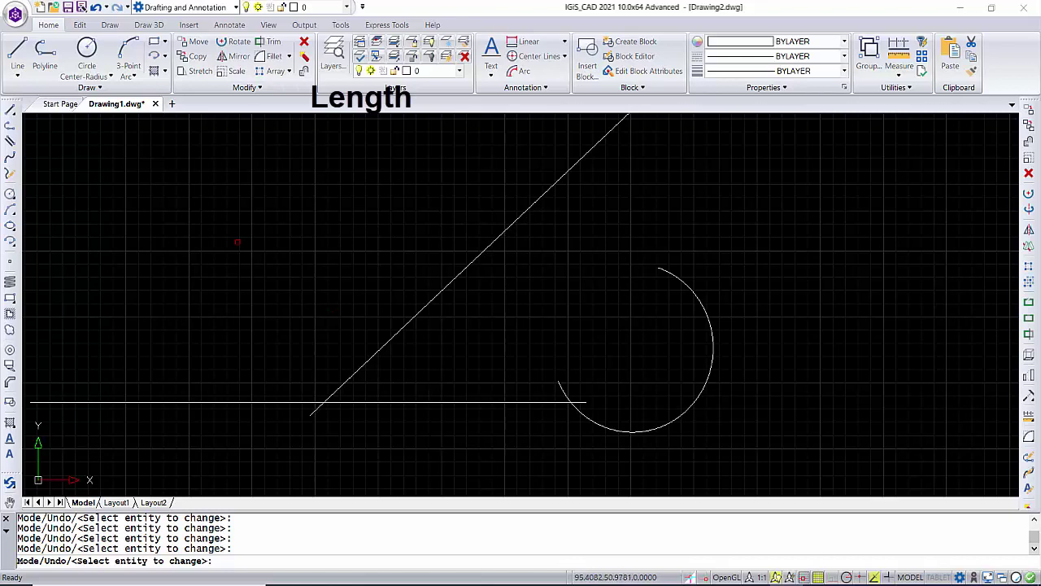
scroll(292, 431, "up", 3)
Restart LENGTHEN in Percent mode with a value of 10.
key("Escape")
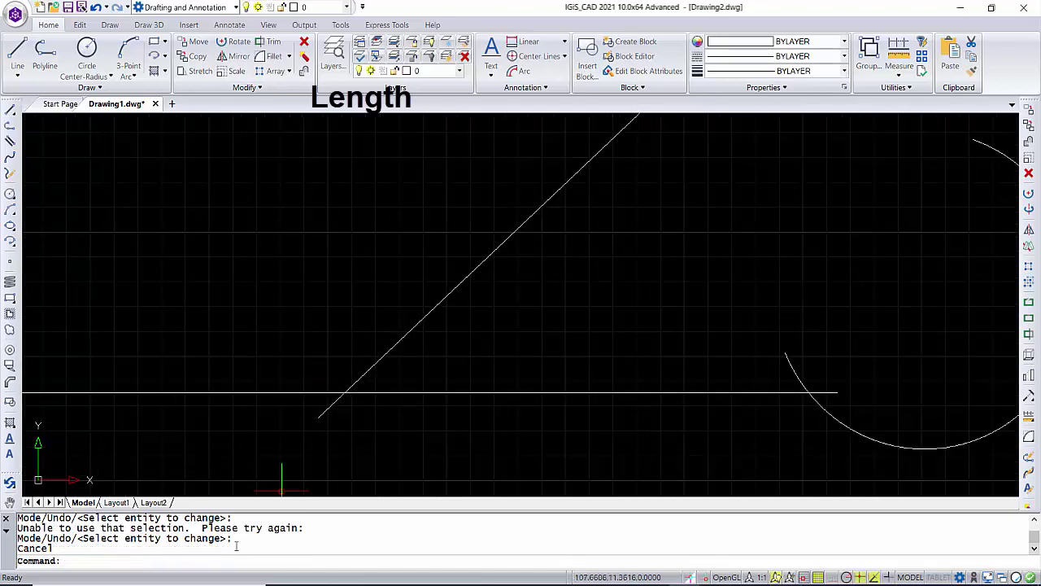
type("LEN")
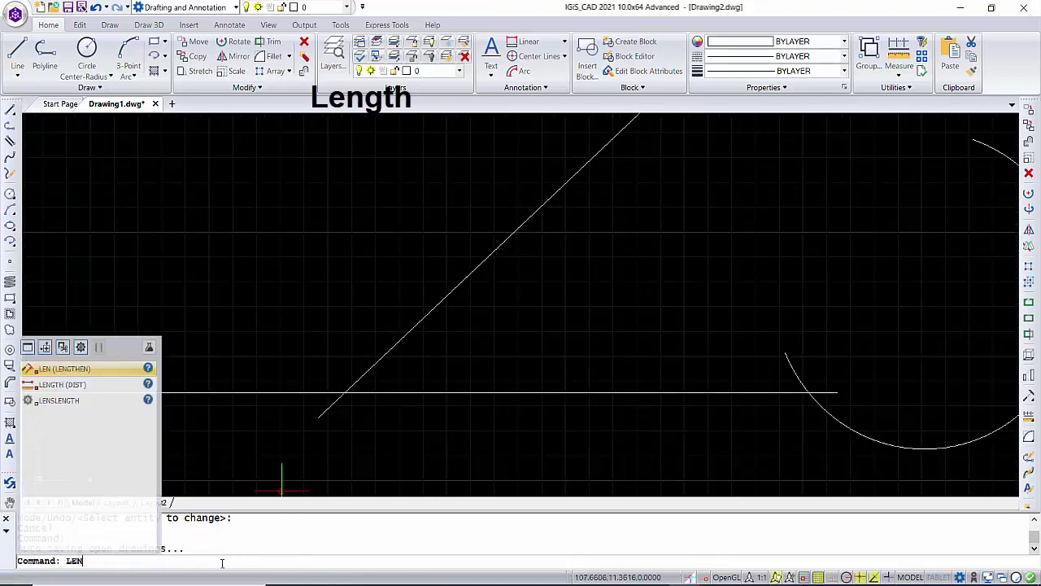
key("Return")
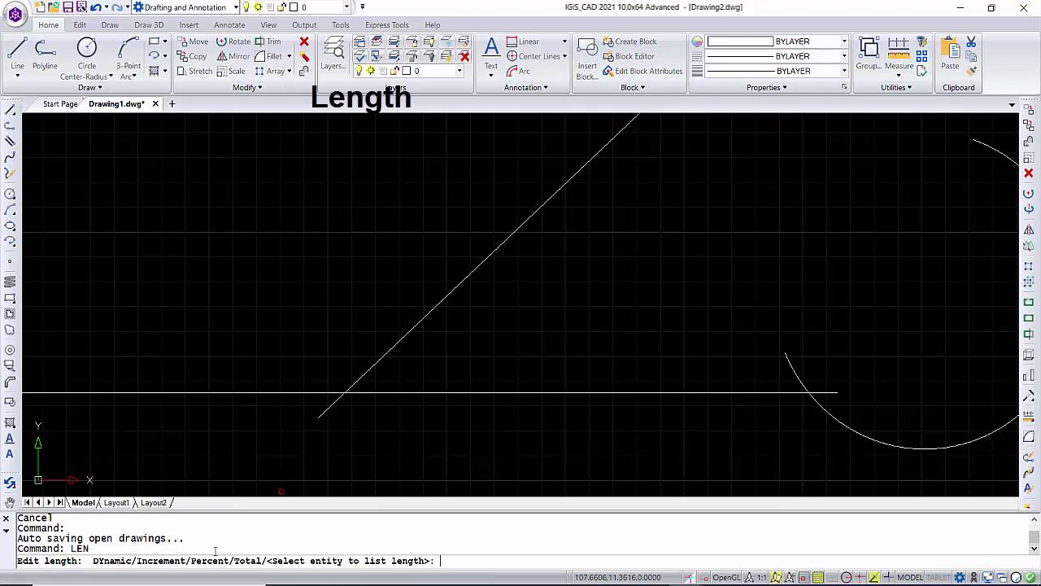
scroll(269, 451, "down", 1)
scroll(301, 378, "down", 1)
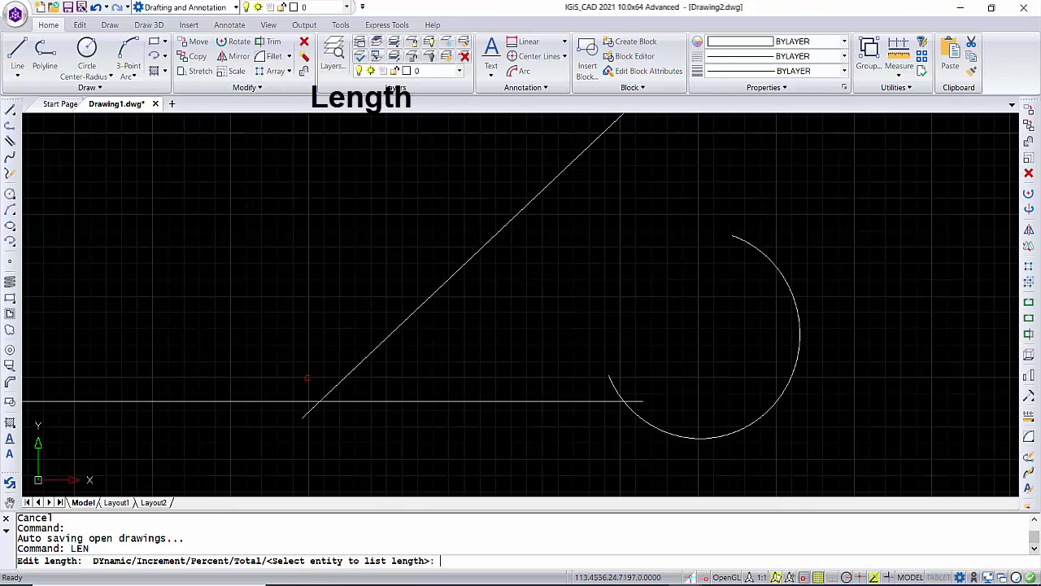
scroll(527, 377, "down", 1)
type("p")
key("Return")
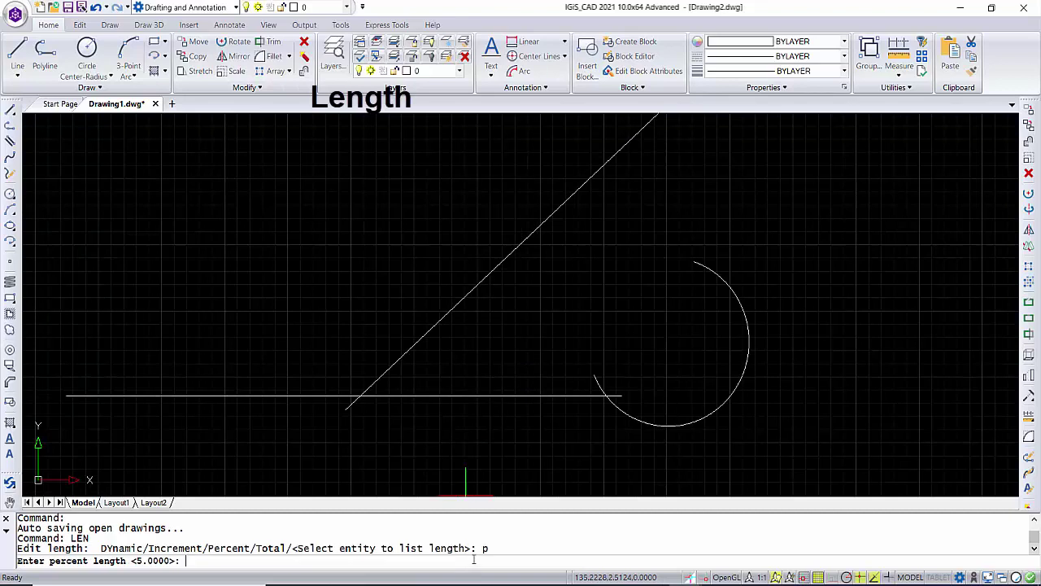
type("10")
key("Return")
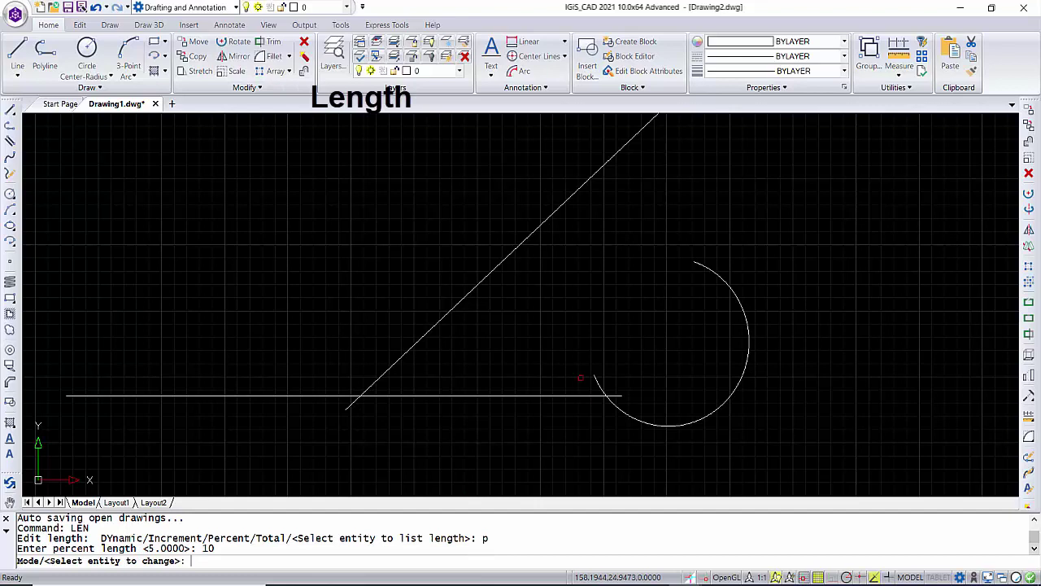
Shorten the horizontal line to 10 percent of its length.
left_click(586, 396)
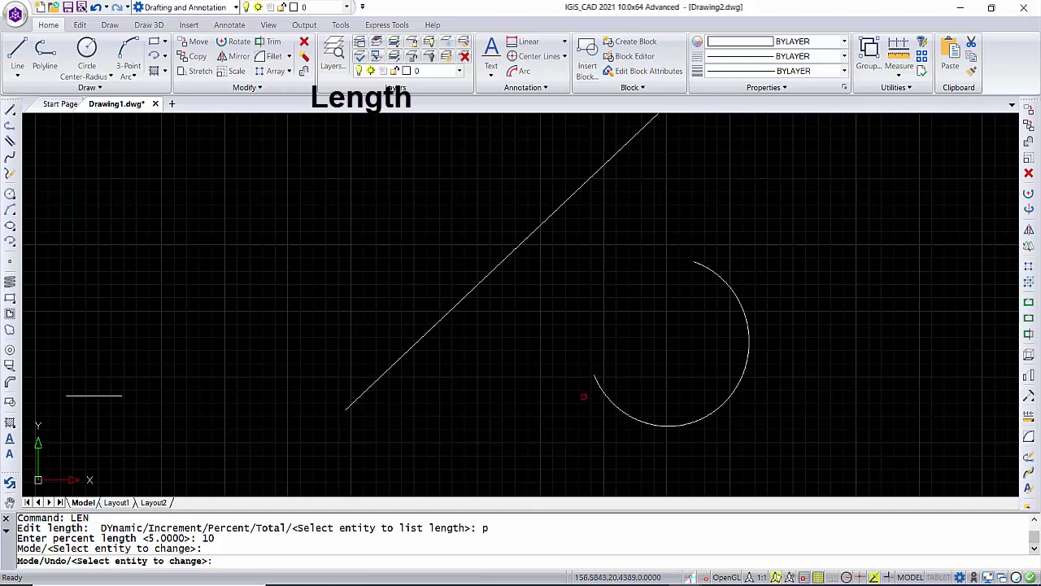
scroll(58, 384, "up", 2)
scroll(61, 397, "up", 2)
scroll(65, 408, "up", 1)
scroll(66, 409, "up", 1)
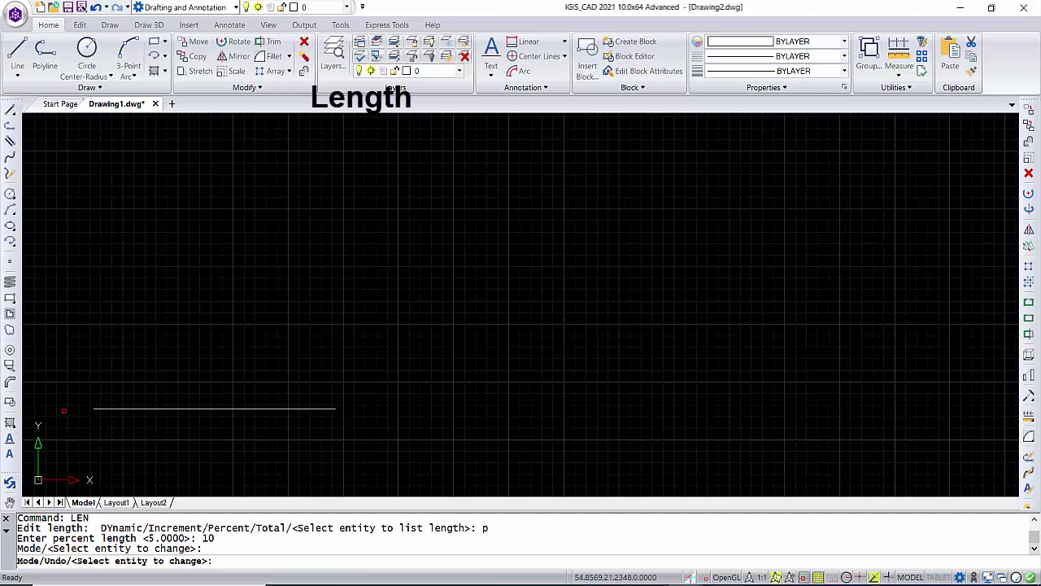
scroll(188, 321, "down", 3)
scroll(488, 325, "down", 1)
scroll(561, 325, "down", 1)
Shorten the diagonal line to 10 percent and end LENGTHEN.
left_click(594, 278)
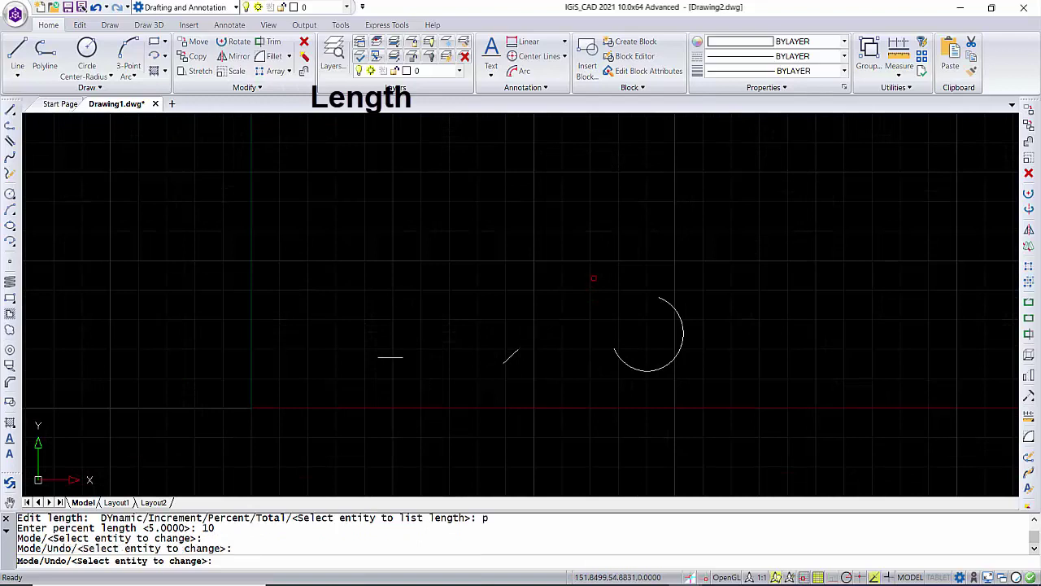
key("Escape")
key("Escape")
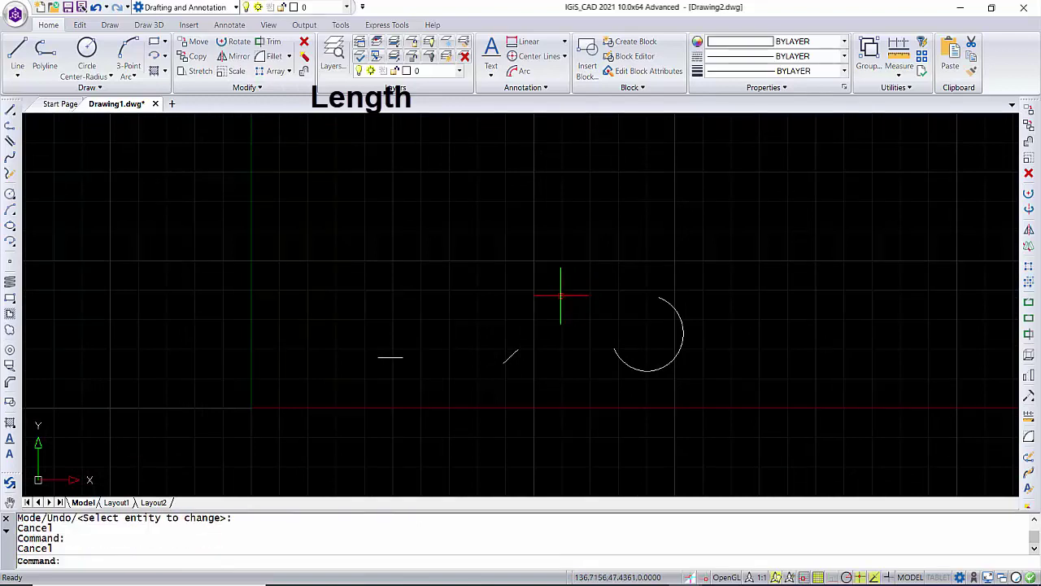
Draw a 100-unit horizontal line with Ortho switched on.
type("l")
key("Return")
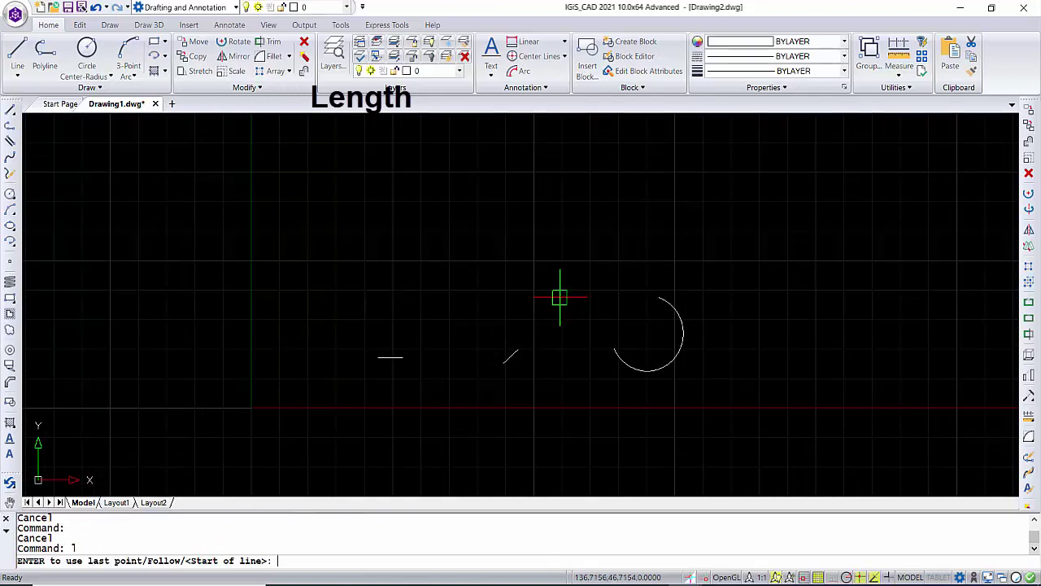
left_click(363, 252)
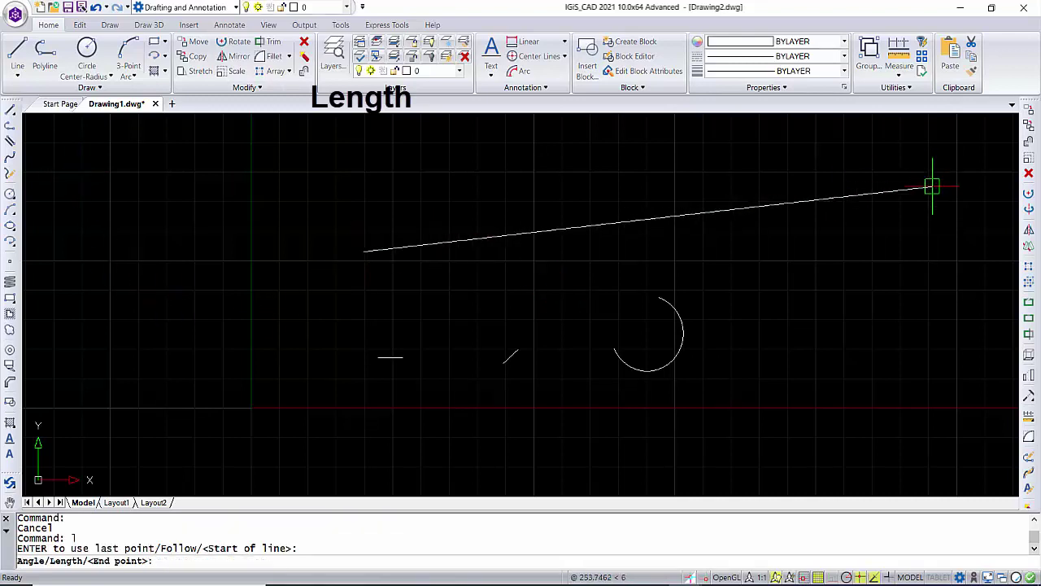
key("F8")
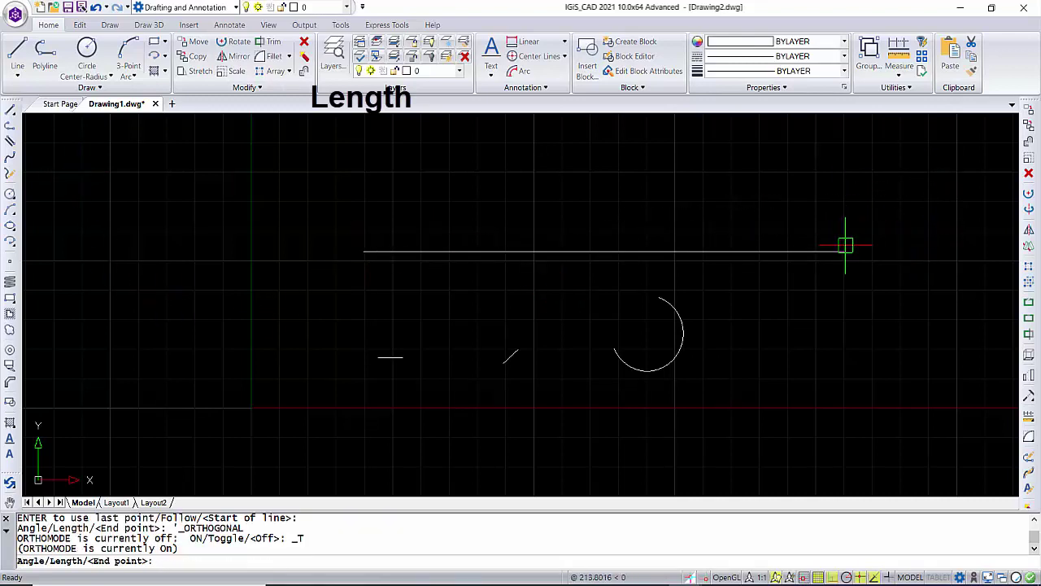
type("100")
key("Return")
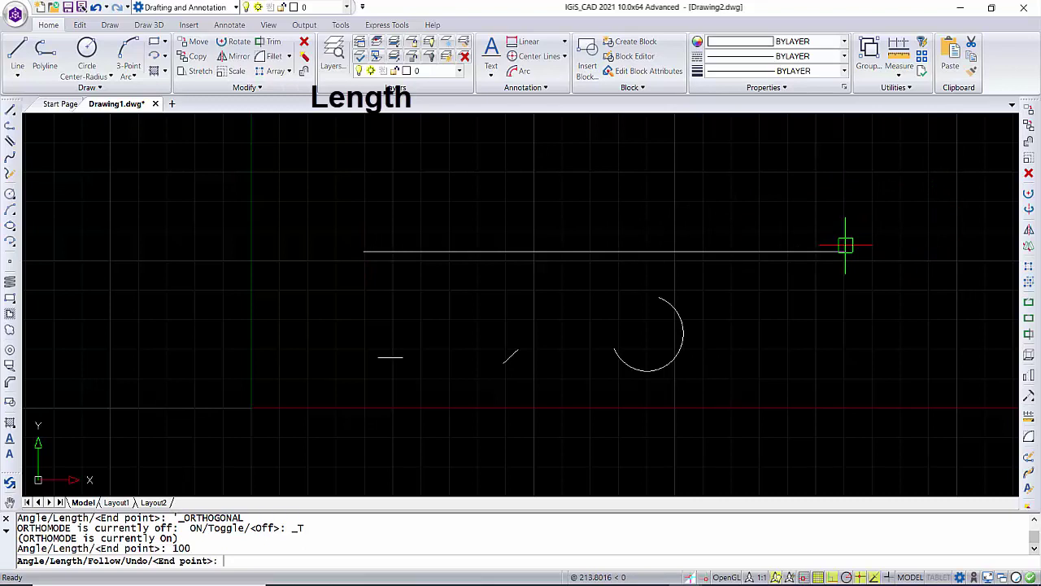
key("Return")
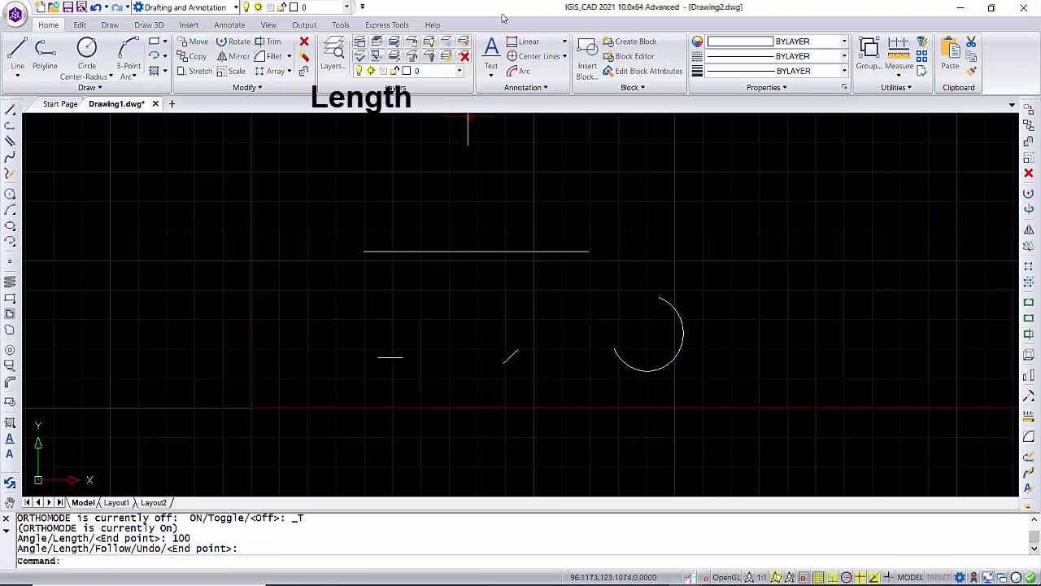
Place a linear dimension reading 100.0000 above the new horizontal line.
left_click(527, 43)
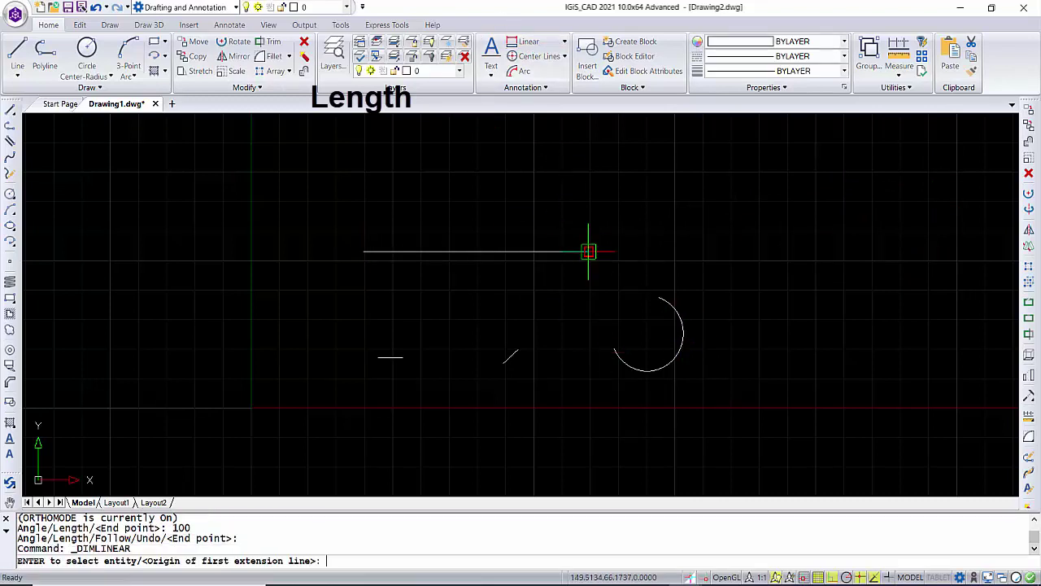
left_click(592, 253)
left_click(363, 251)
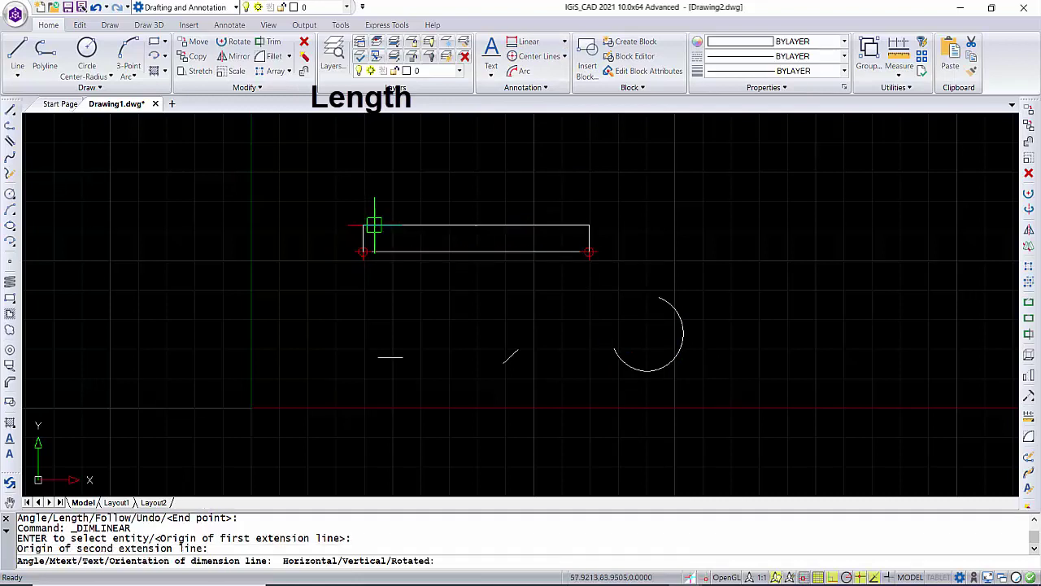
left_click(450, 172)
scroll(474, 179, "up", 3)
scroll(460, 228, "up", 3)
scroll(477, 221, "down", 3)
scroll(516, 220, "down", 3)
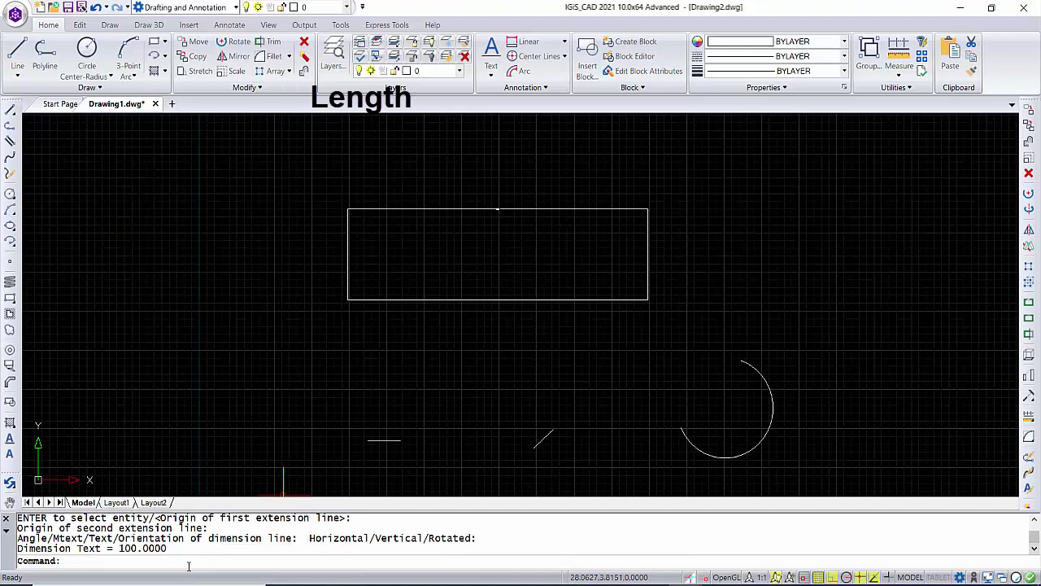
Restart LENGTHEN in Percent mode with a value of 10.
type("len")
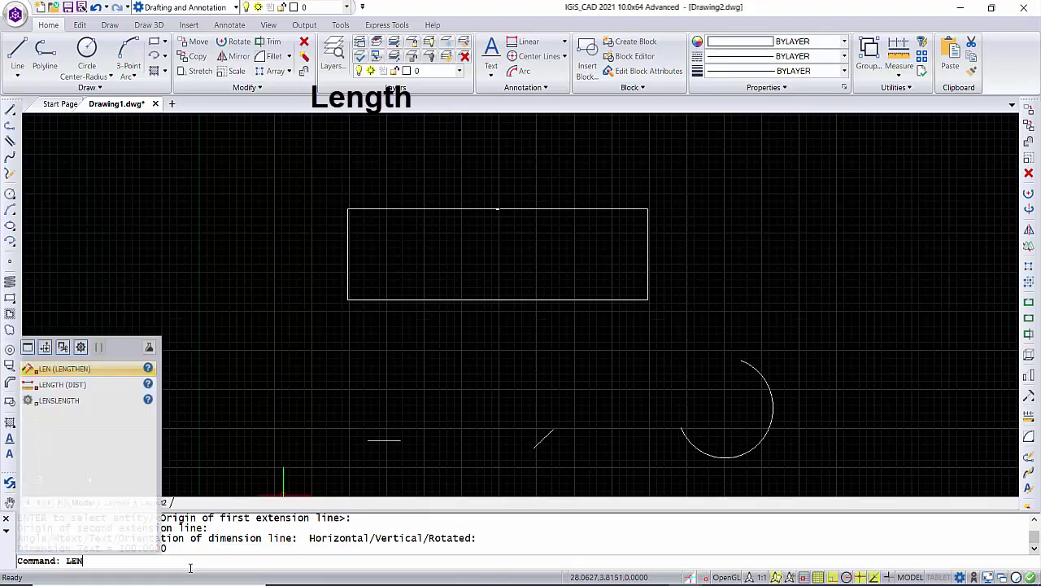
key("Return")
type("p")
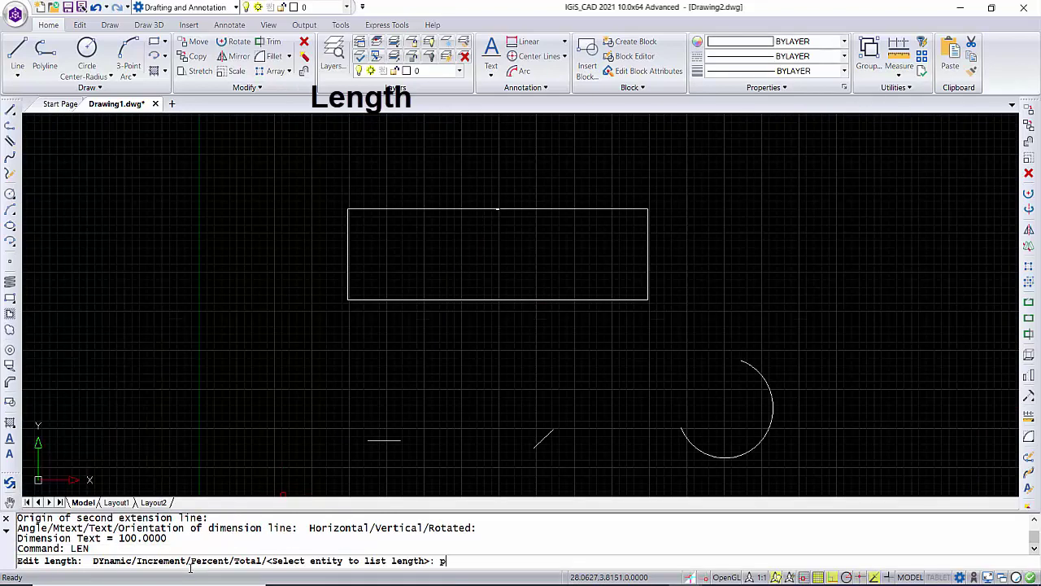
key("Return")
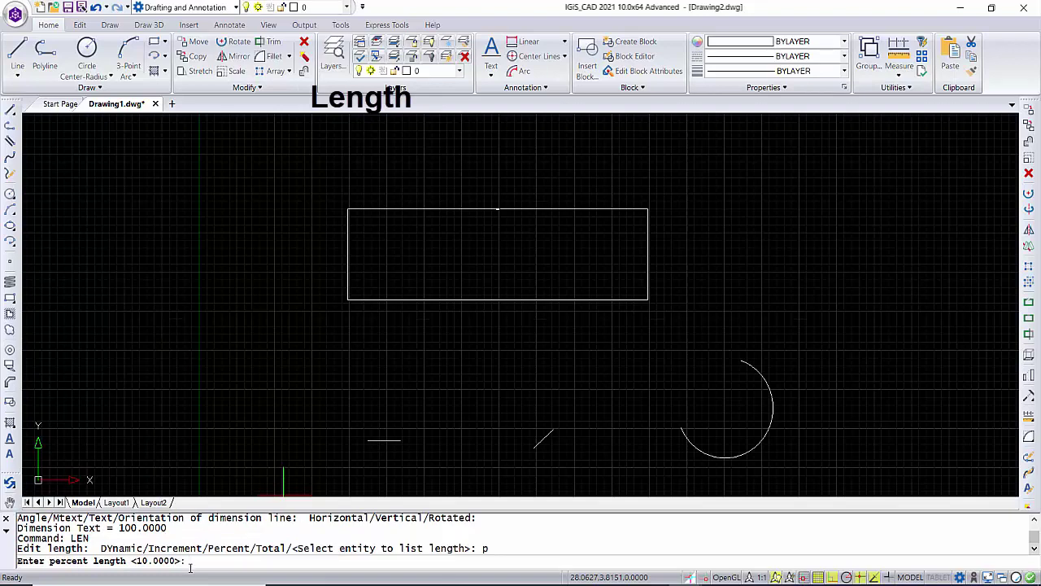
type("10")
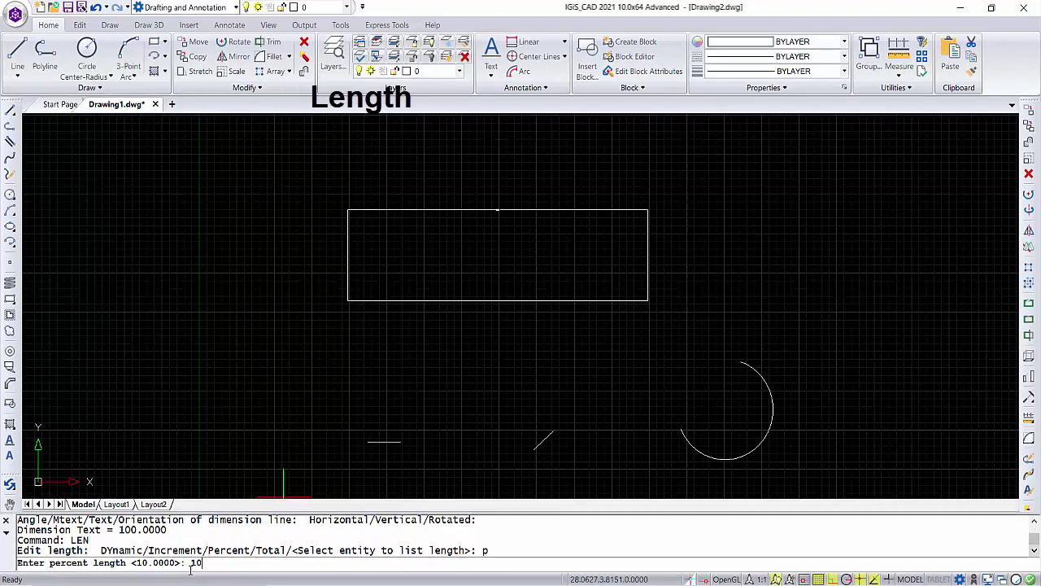
key("Return")
Shorten the 100-unit line to 10 percent of its length.
scroll(465, 344, "up", 3)
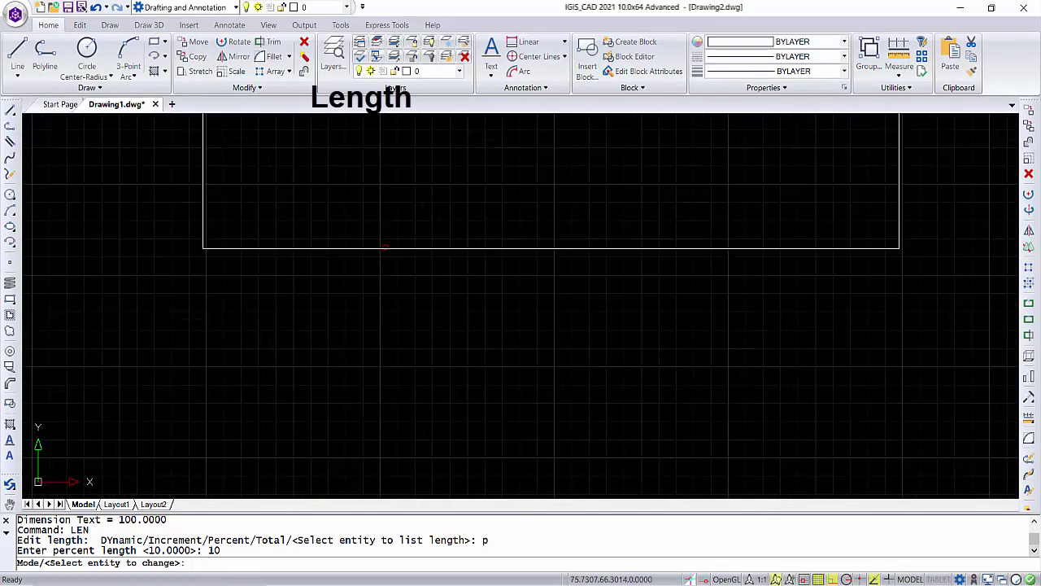
left_click(385, 247)
left_click(385, 247)
scroll(693, 341, "down", 2)
scroll(683, 178, "up", 2)
scroll(599, 238, "up", 1)
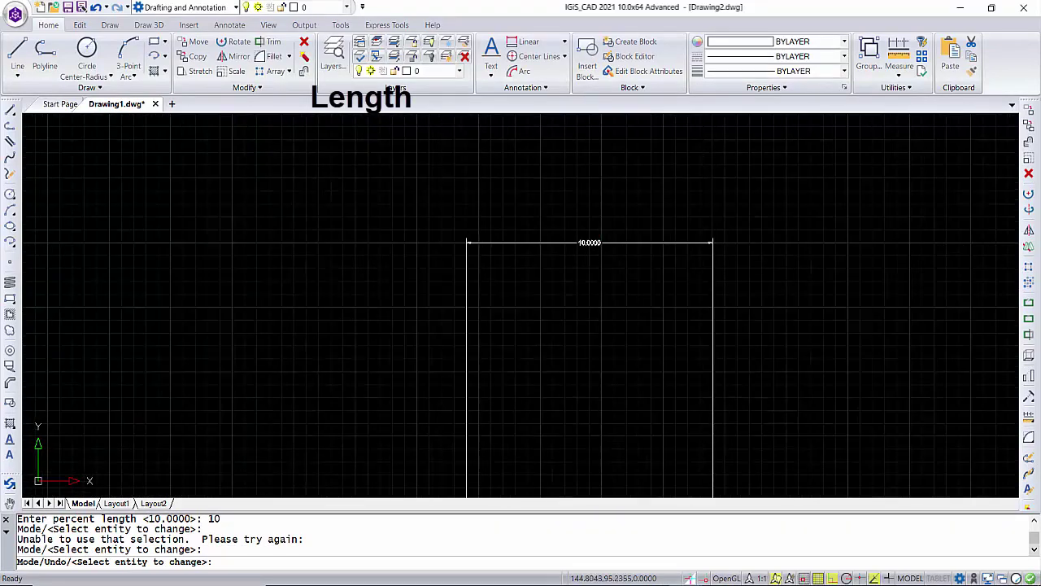
scroll(539, 233, "down", 1)
scroll(500, 255, "down", 1)
scroll(623, 252, "down", 2)
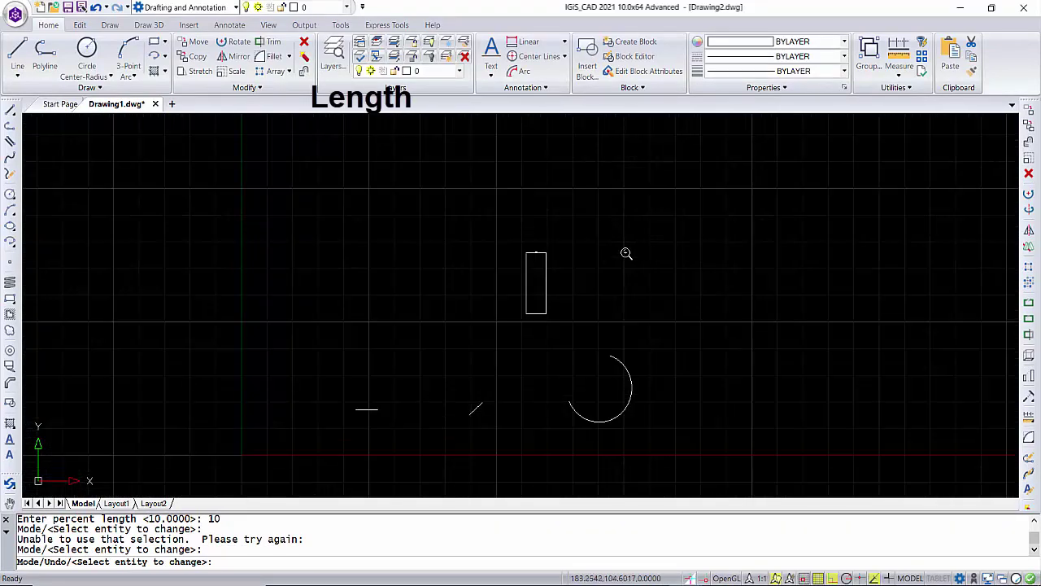
scroll(630, 435, "up", 1)
Cut the arc down to a tiny stub at 10 percent, then end LENGTHEN.
left_click(620, 385)
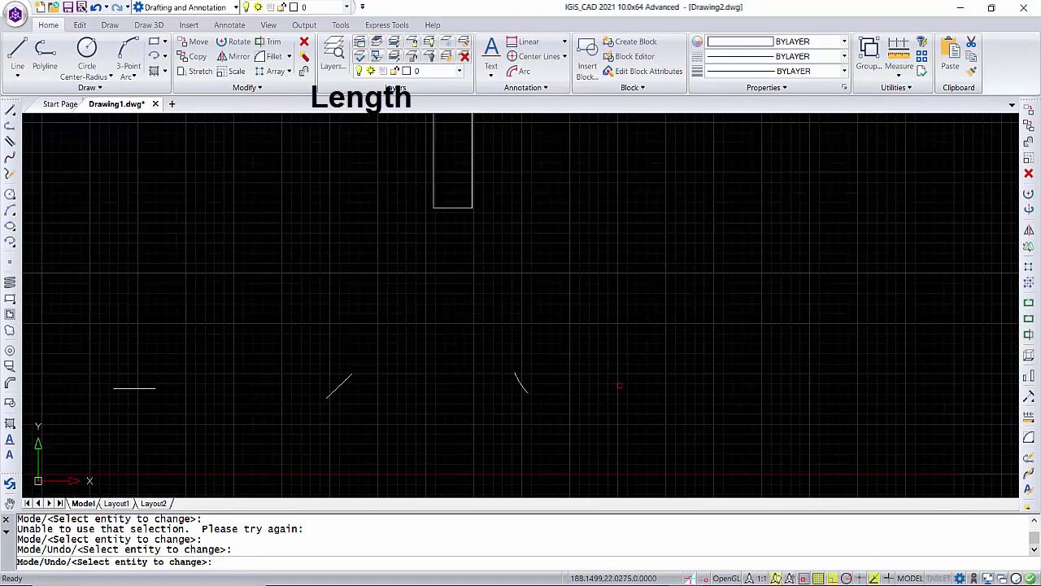
scroll(523, 384, "up", 3)
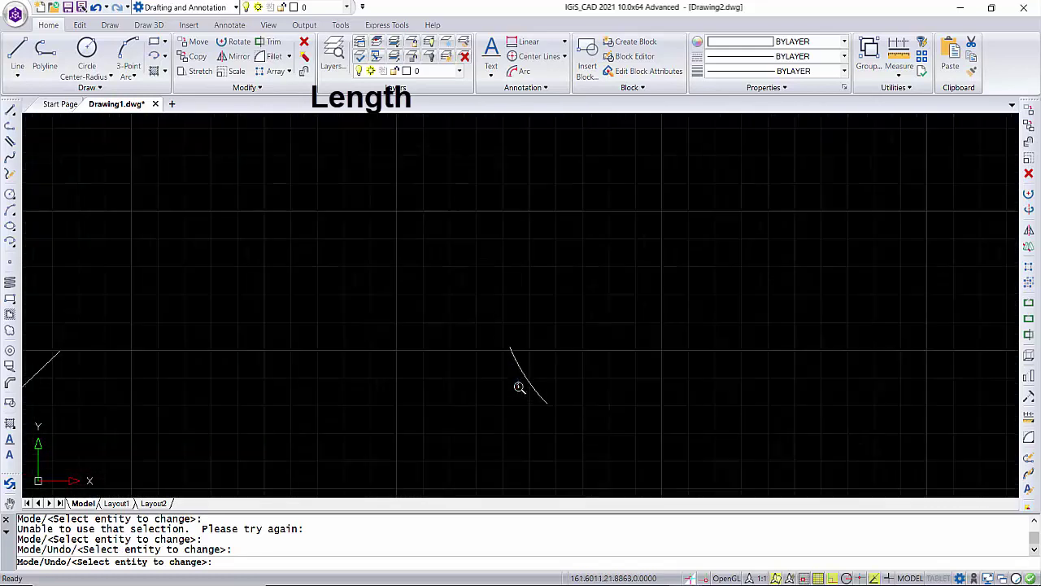
left_click(527, 377)
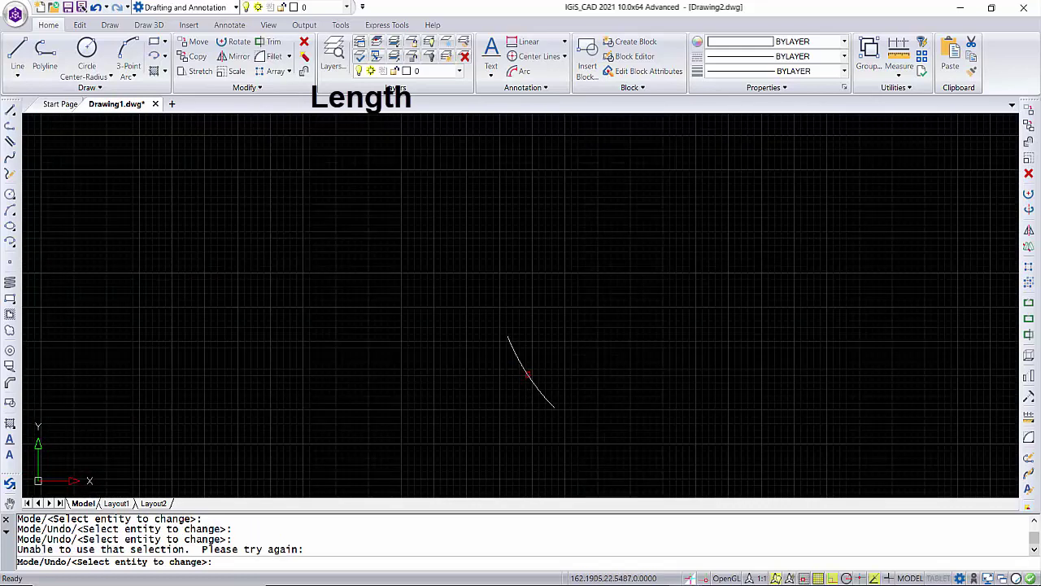
left_click(526, 376)
scroll(504, 326, "up", 1)
scroll(559, 344, "down", 2)
scroll(616, 366, "down", 2)
scroll(616, 366, "down", 1)
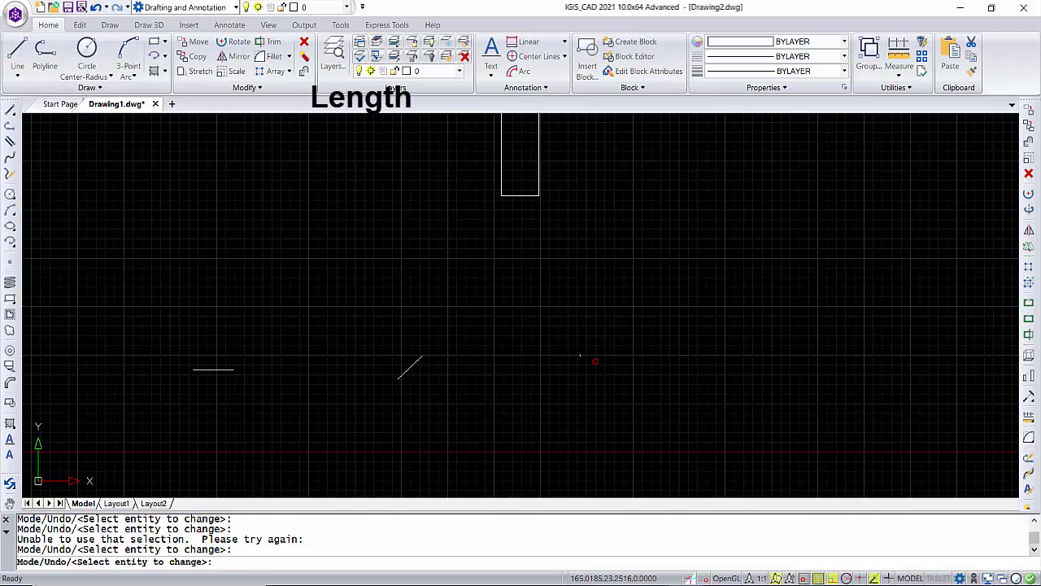
key("Escape")
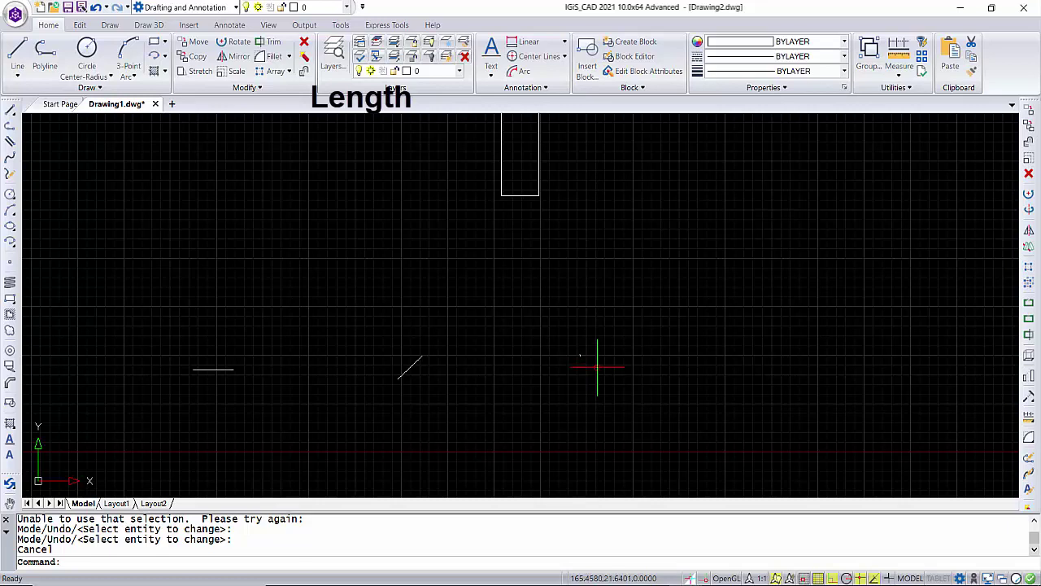
Undo the earlier edits and give the horizontal line a total length of 20.
key("ctrl+z")
key("ctrl+z")
key("ctrl+z")
key("ctrl+z")
key("ctrl+z")
key("ctrl+z")
scroll(598, 370, "down", 3)
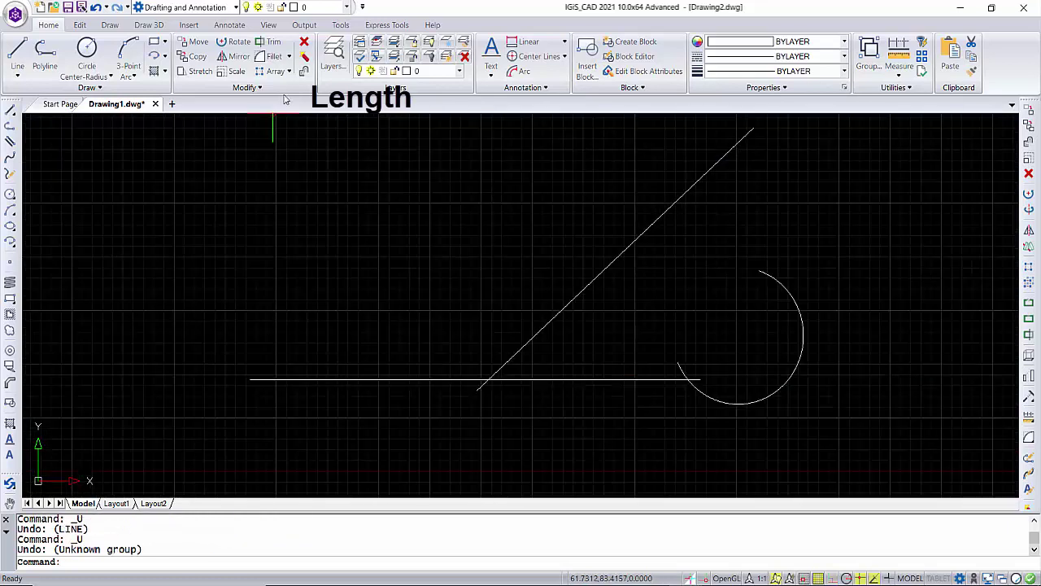
left_click(258, 87)
left_click(219, 103)
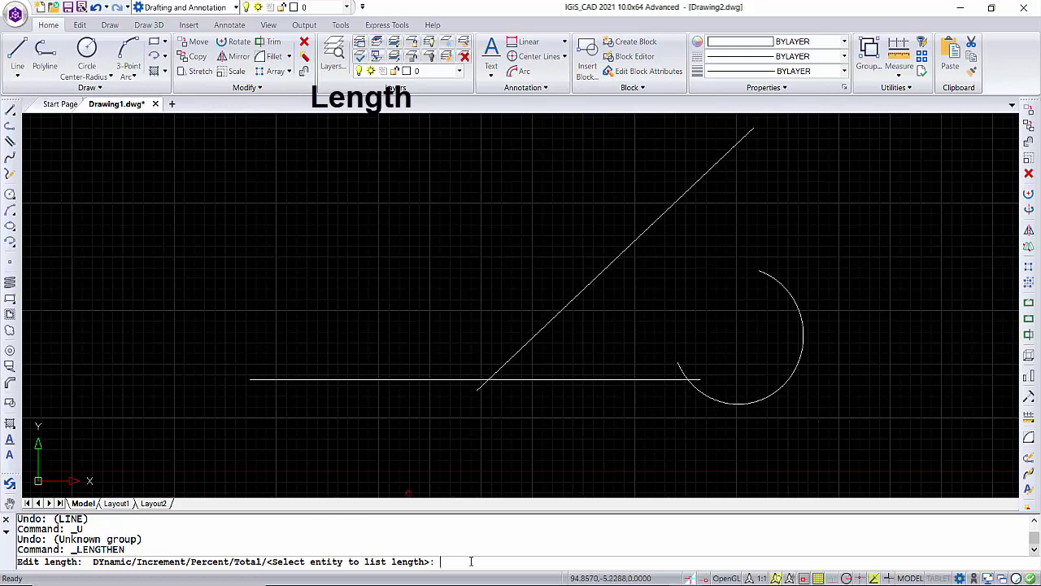
type("t")
key("Return")
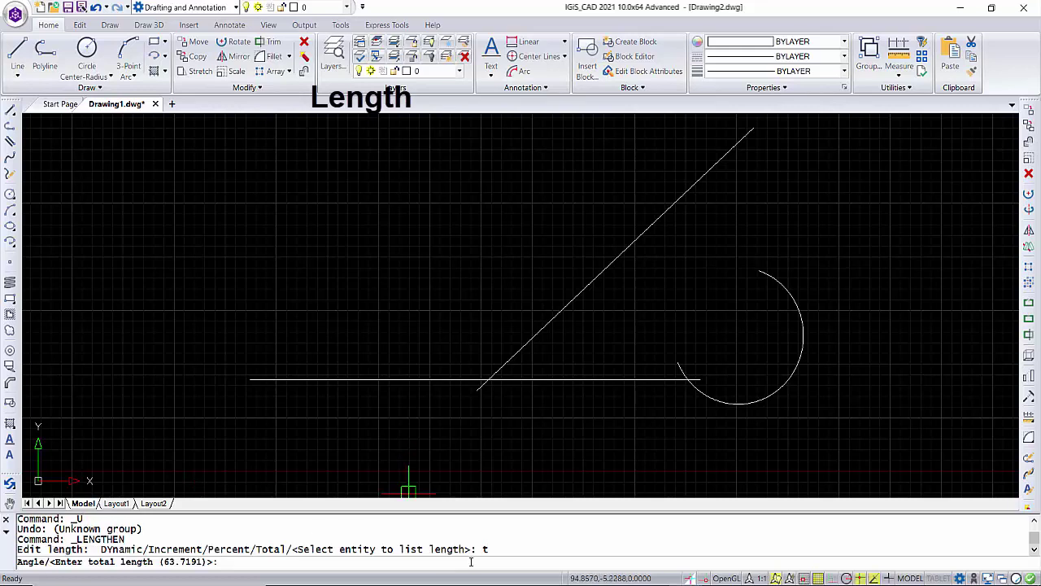
type("20")
key("Return")
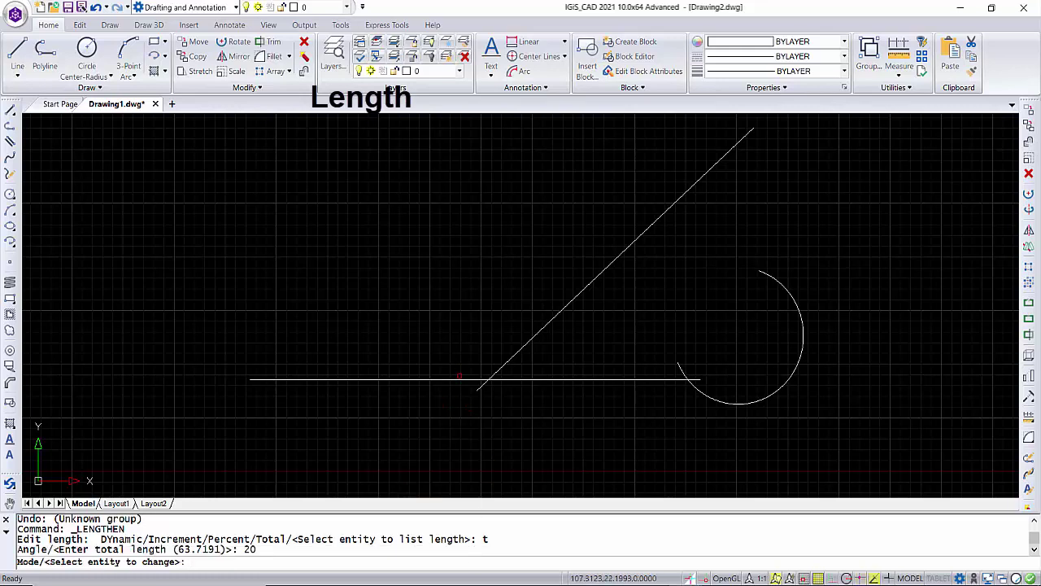
scroll(707, 362, "up", 2)
scroll(584, 353, "up", 1)
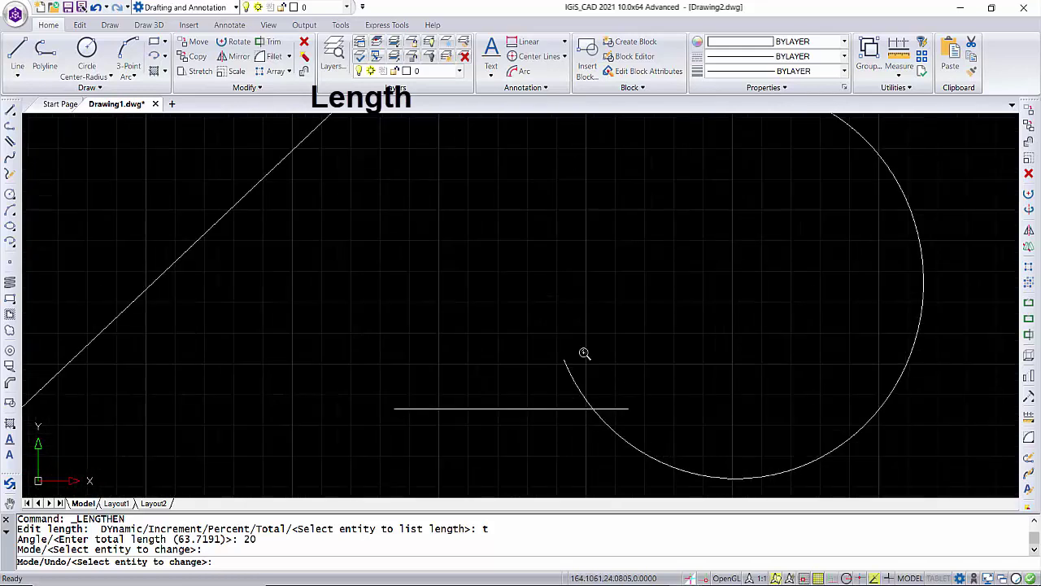
Dimension the horizontal line with a linear dimension reading 20.0000, then end the command.
left_click(527, 41)
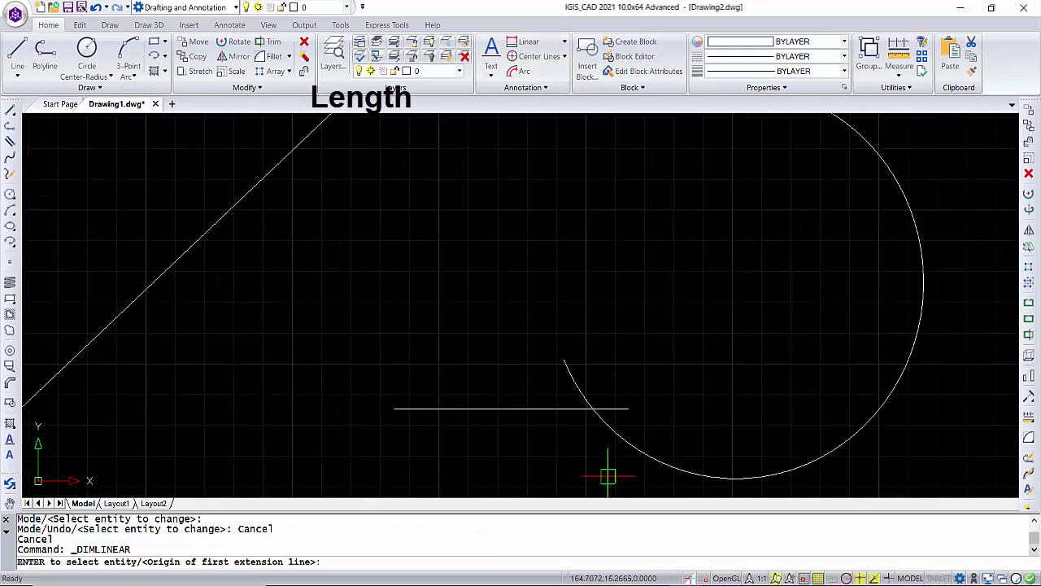
left_click(628, 409)
left_click(396, 409)
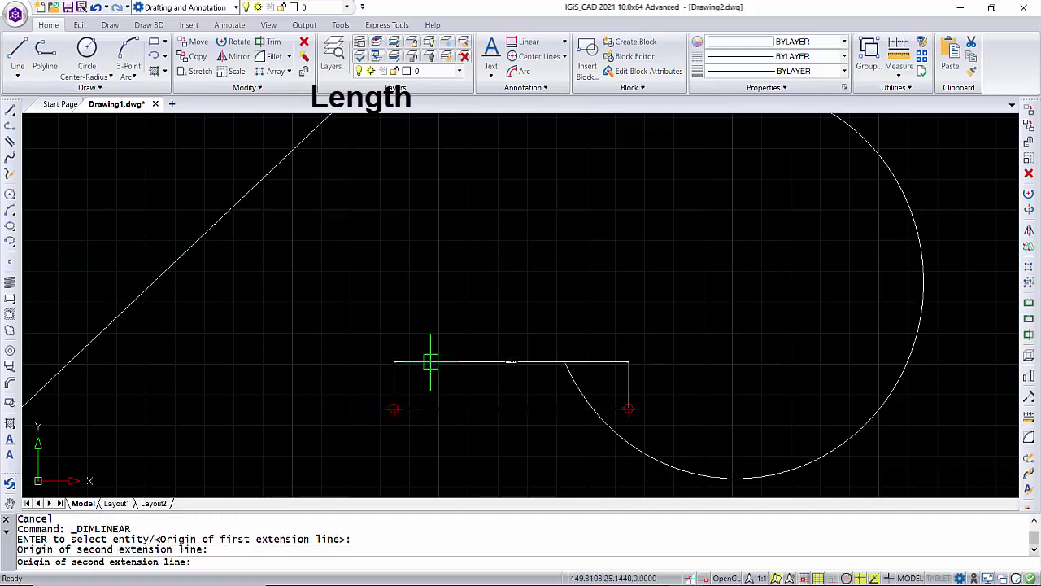
left_click(455, 361)
scroll(505, 370, "up", 3)
scroll(539, 330, "up", 3)
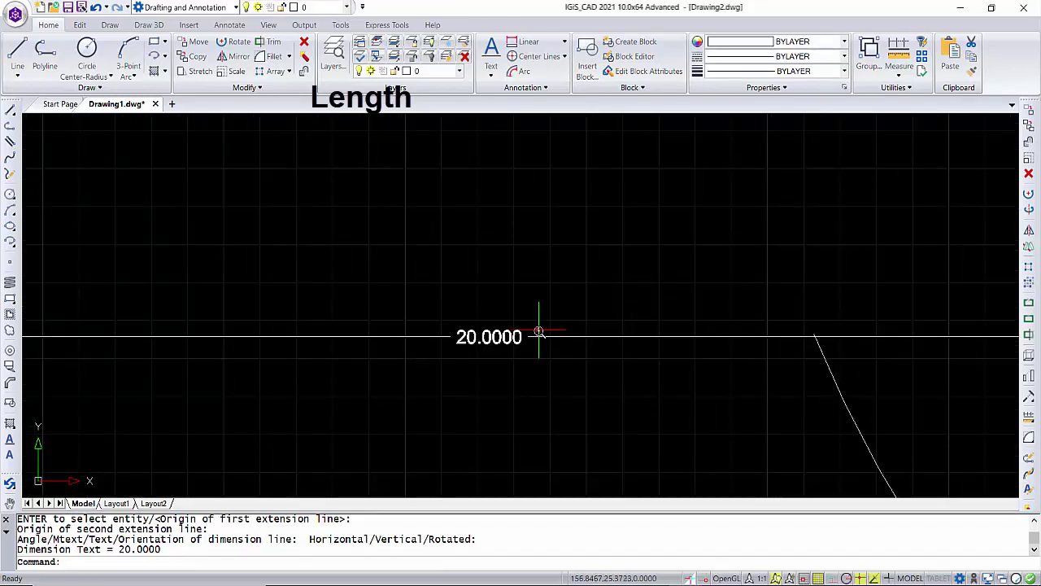
scroll(539, 330, "down", 5)
scroll(521, 366, "down", 1)
scroll(551, 401, "down", 2)
key("Escape")
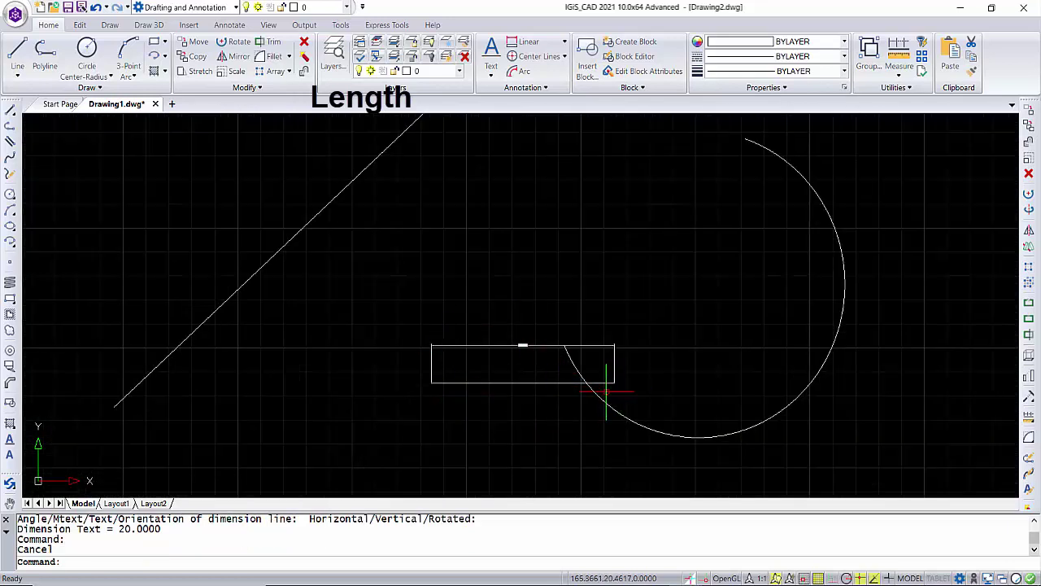
Start LENGTHEN in Total mode with a total length of 60.
left_click(252, 87)
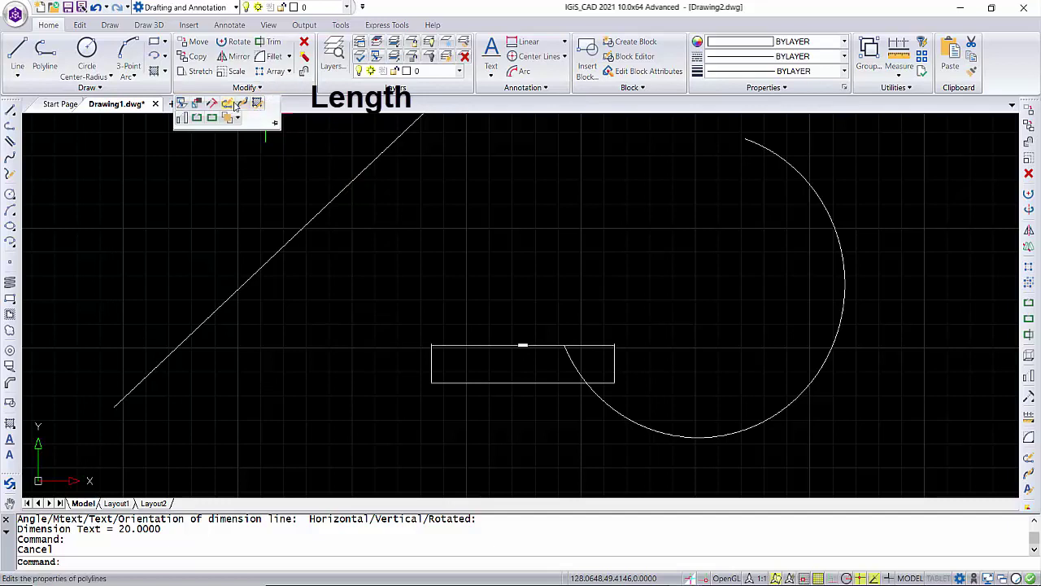
left_click(238, 114)
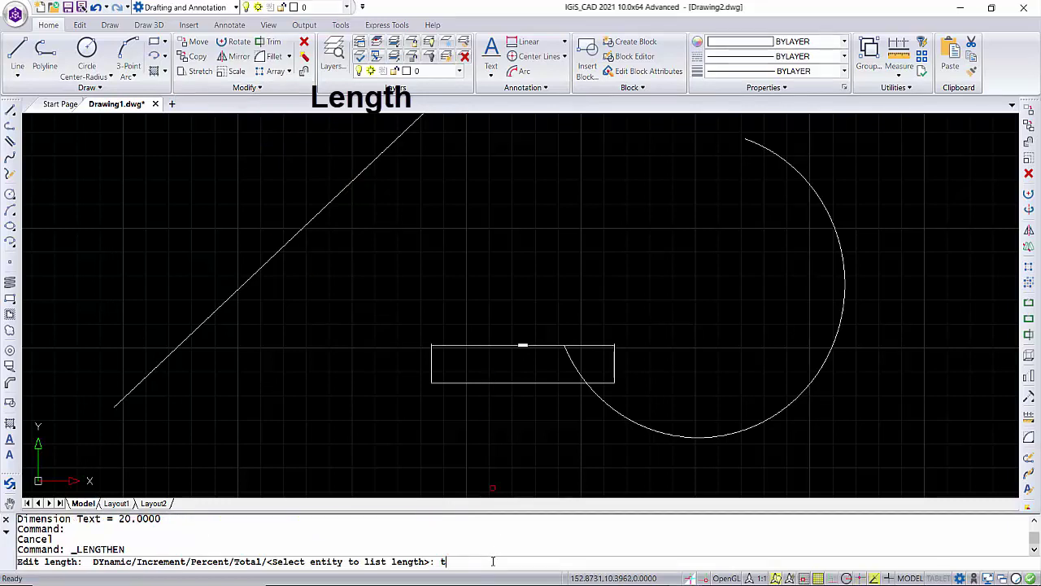
type("t")
key("Return")
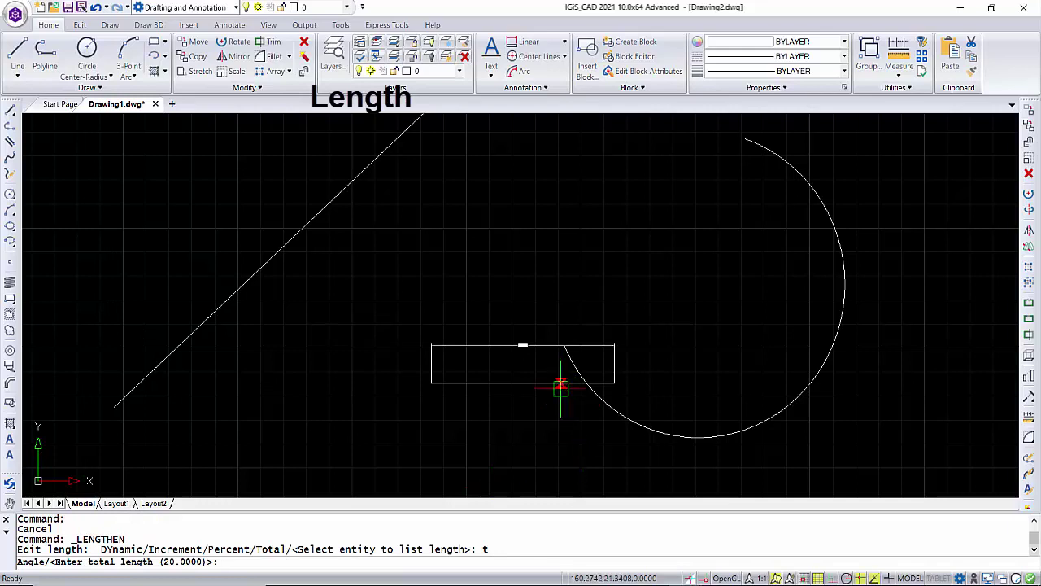
type("60")
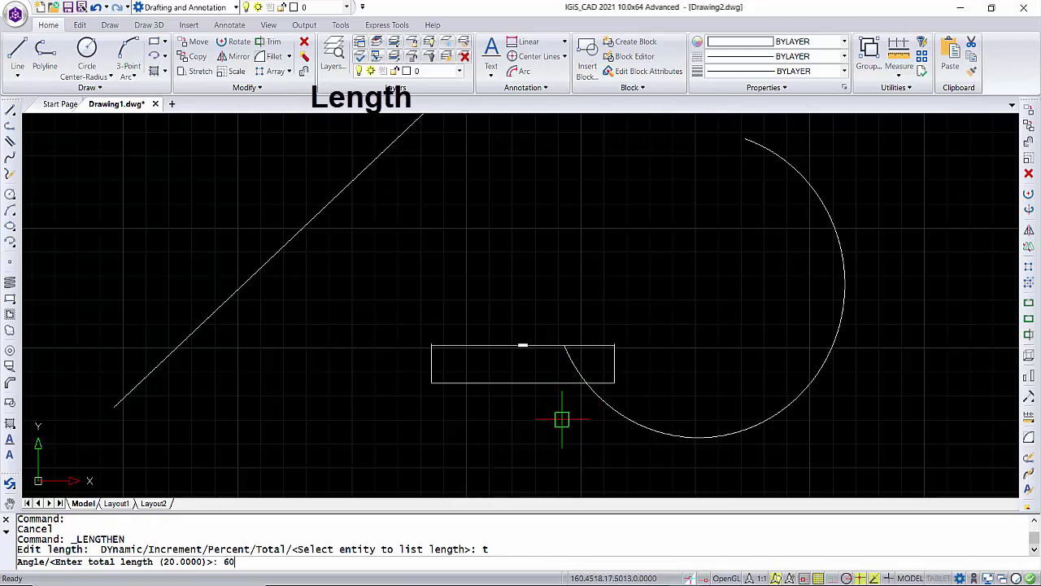
key("Return")
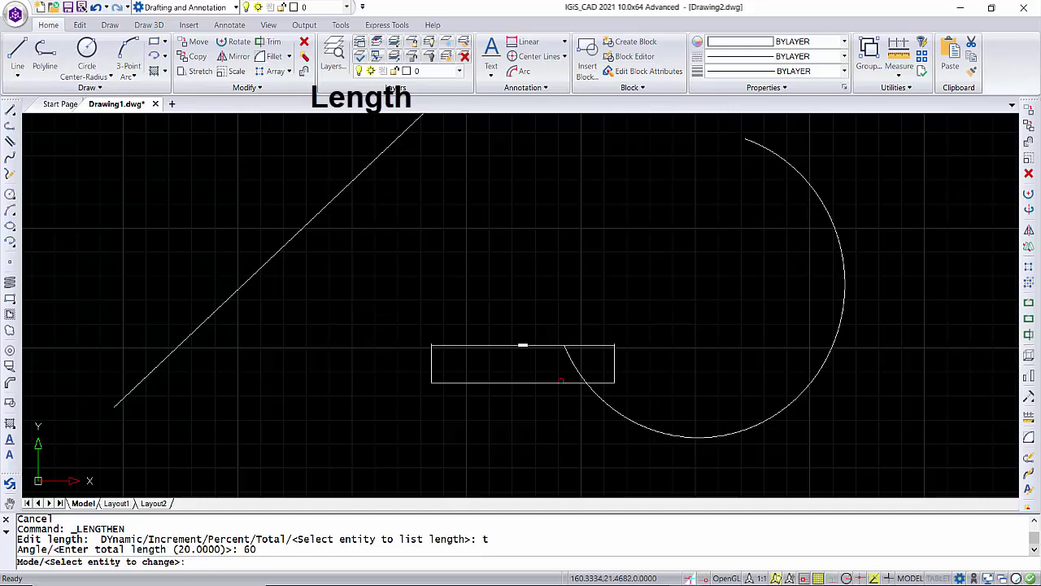
Stretch the horizontal line and then the arc to a total length of 60.
left_click(522, 346)
scroll(664, 350, "down", 2)
scroll(569, 379, "up", 5)
scroll(550, 321, "up", 3)
scroll(558, 391, "down", 3)
scroll(642, 300, "down", 2)
scroll(642, 306, "down", 1)
left_click(677, 221)
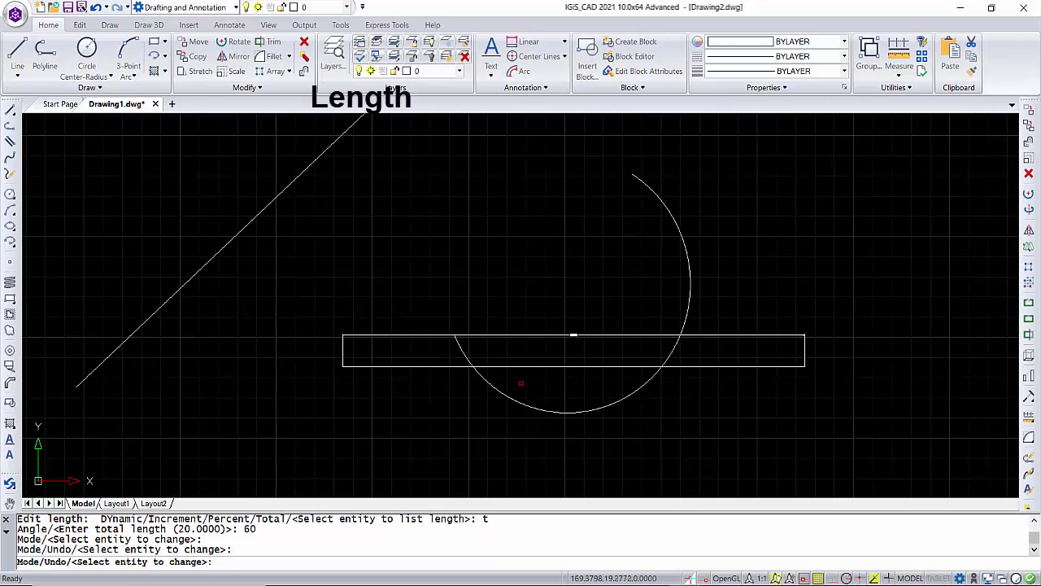
key("Escape")
key("Escape")
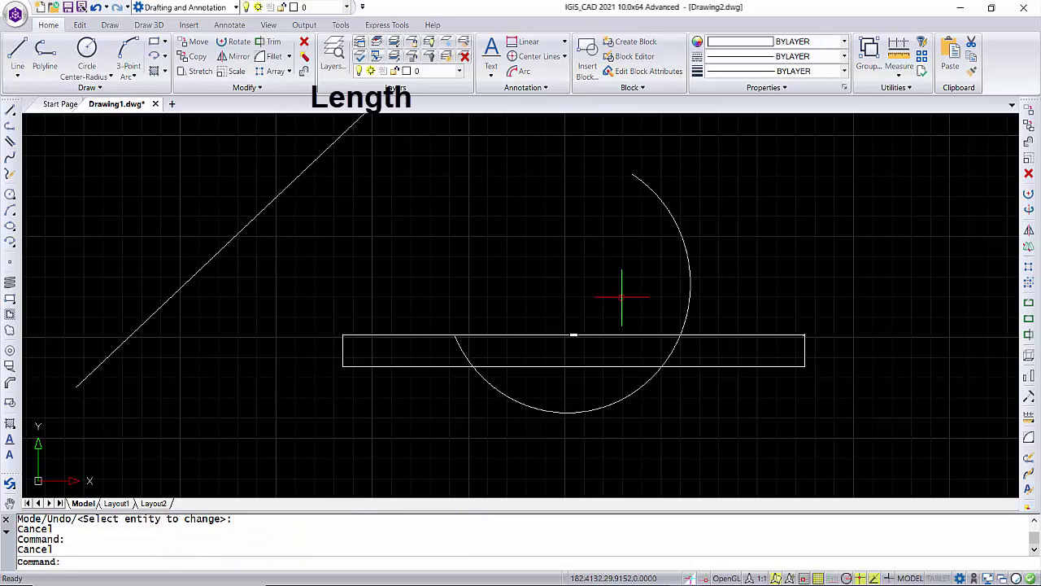
List the arc's length with LEN: 60.0000 with an included angle of 215.
type("LEN")
key("Return")
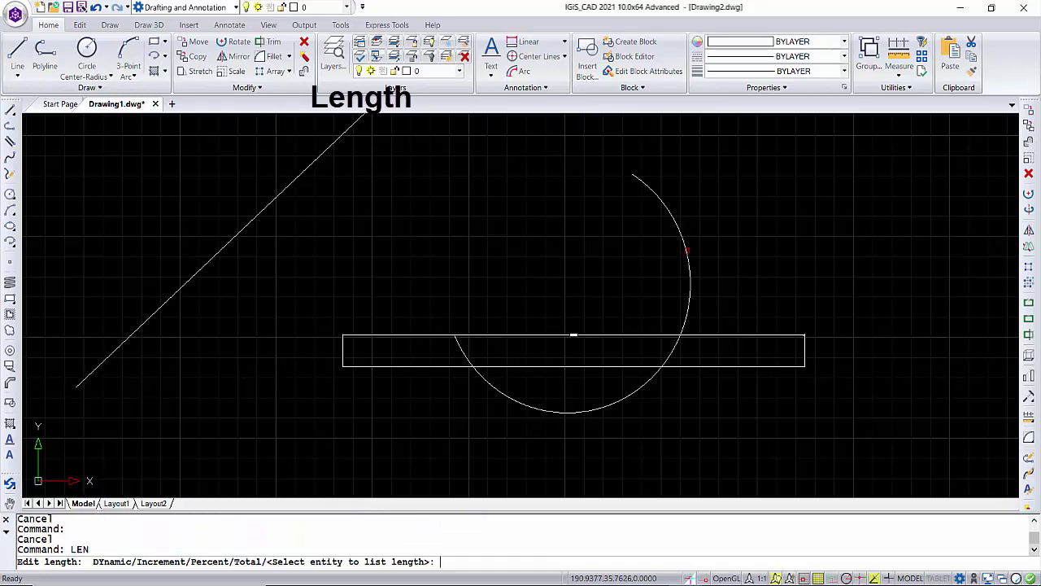
left_click(681, 250)
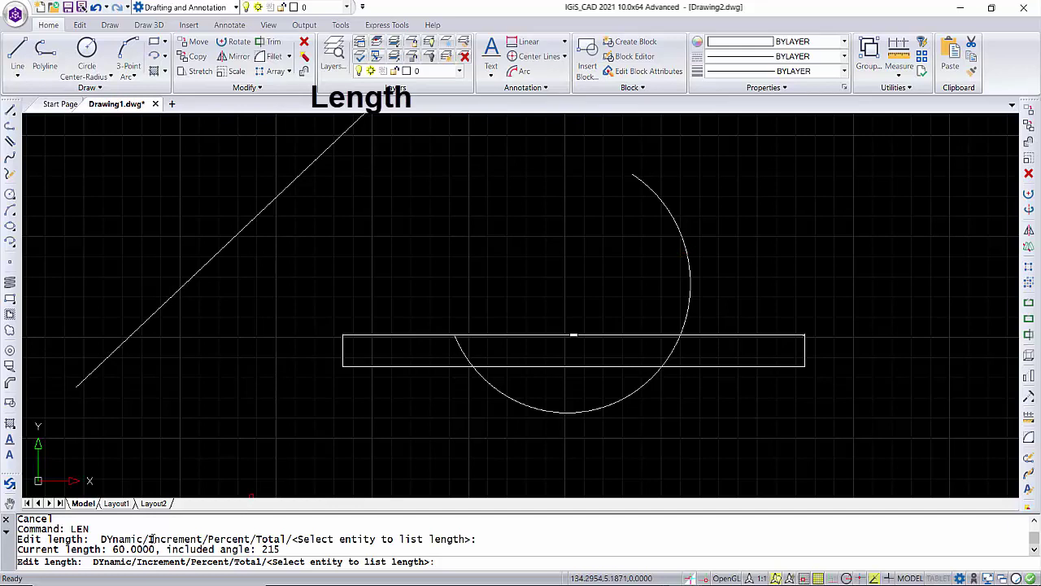
scroll(451, 415, "down", 1)
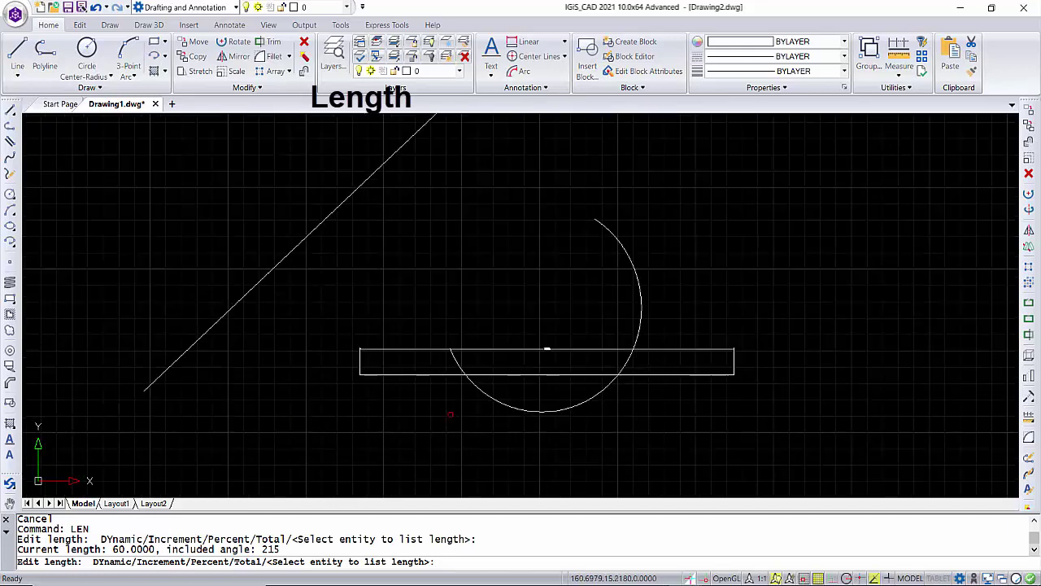
scroll(450, 414, "down", 1)
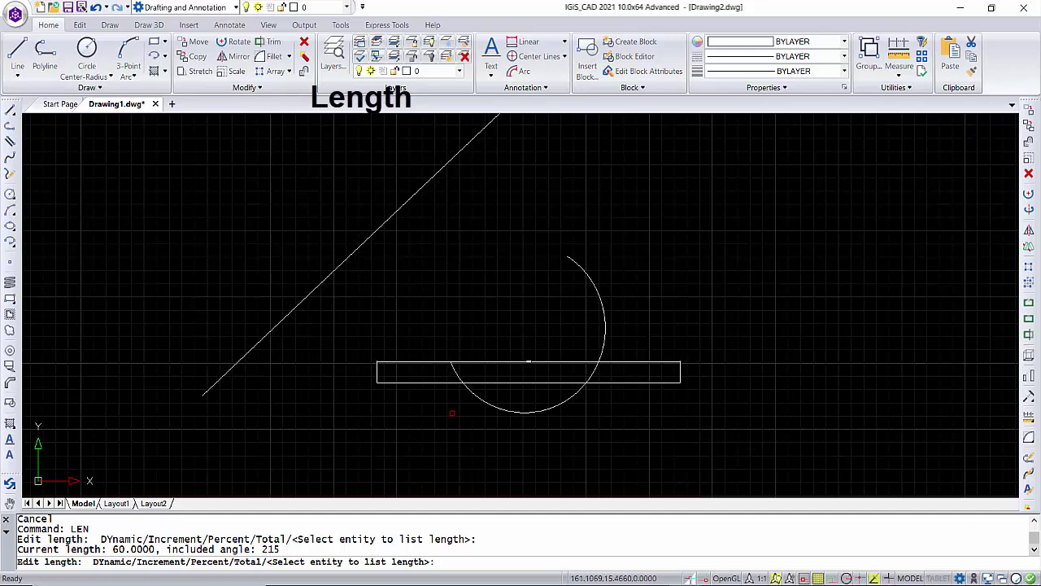